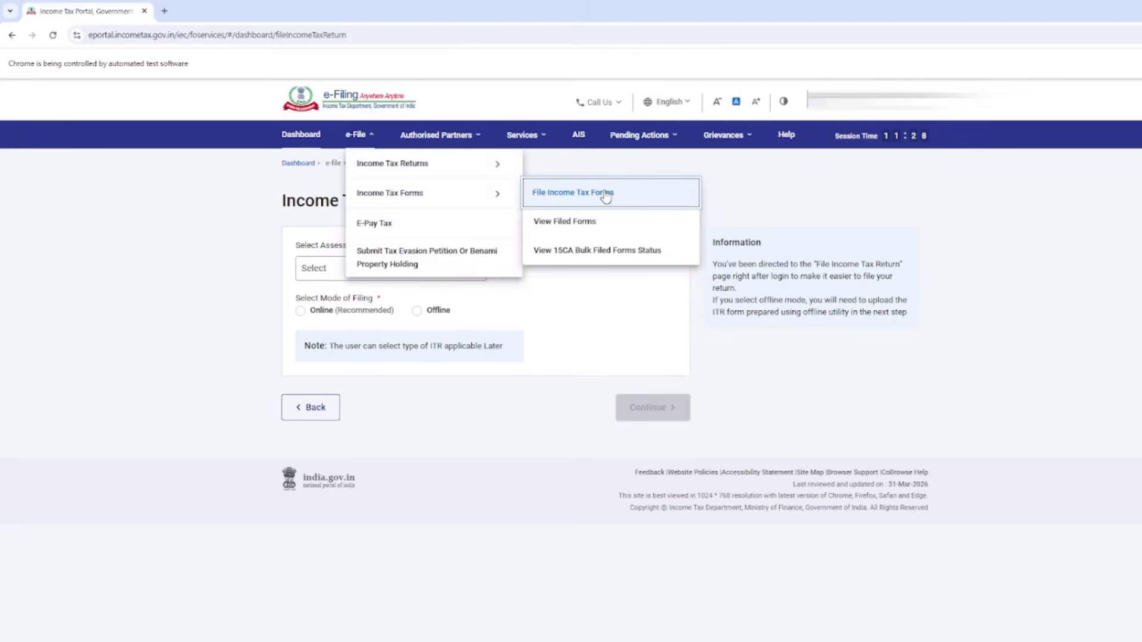
Step: Open the list of income tax forms to file and start filing Form 35, the appeal to the Commissioner (Appeals)
left_click(623, 198)
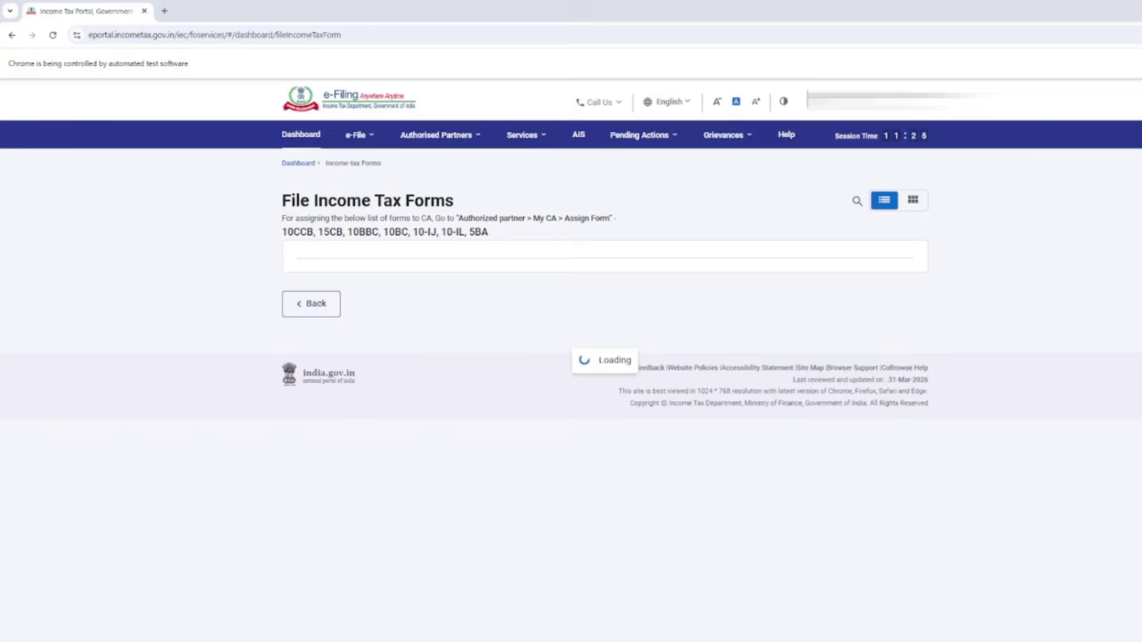
scroll(729, 357, "down", 1)
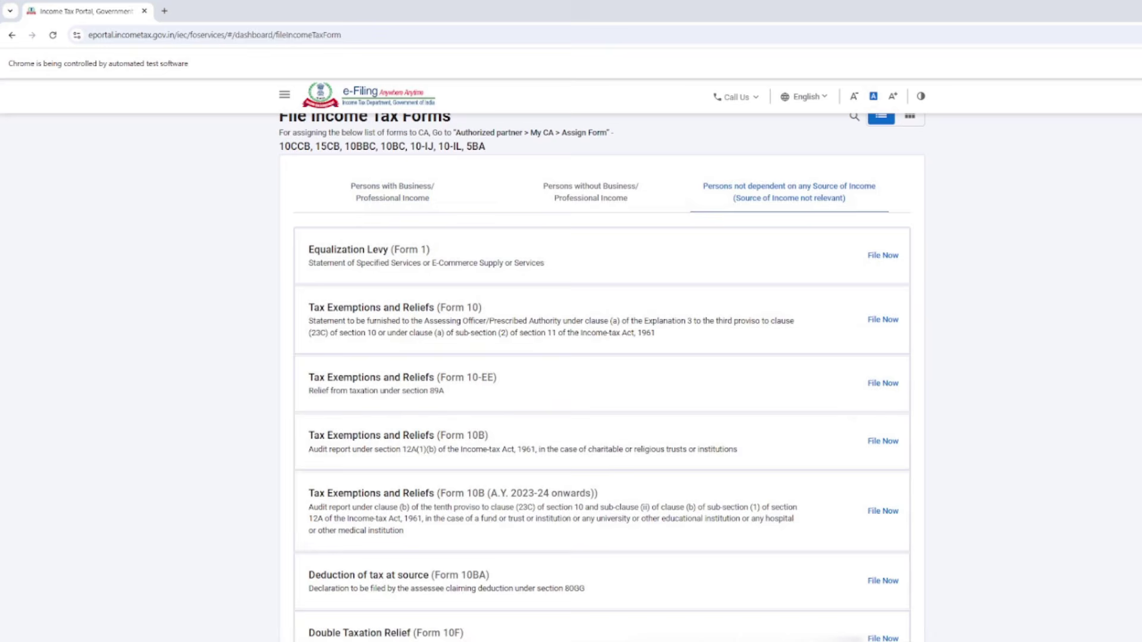
scroll(1076, 462, "down", 7)
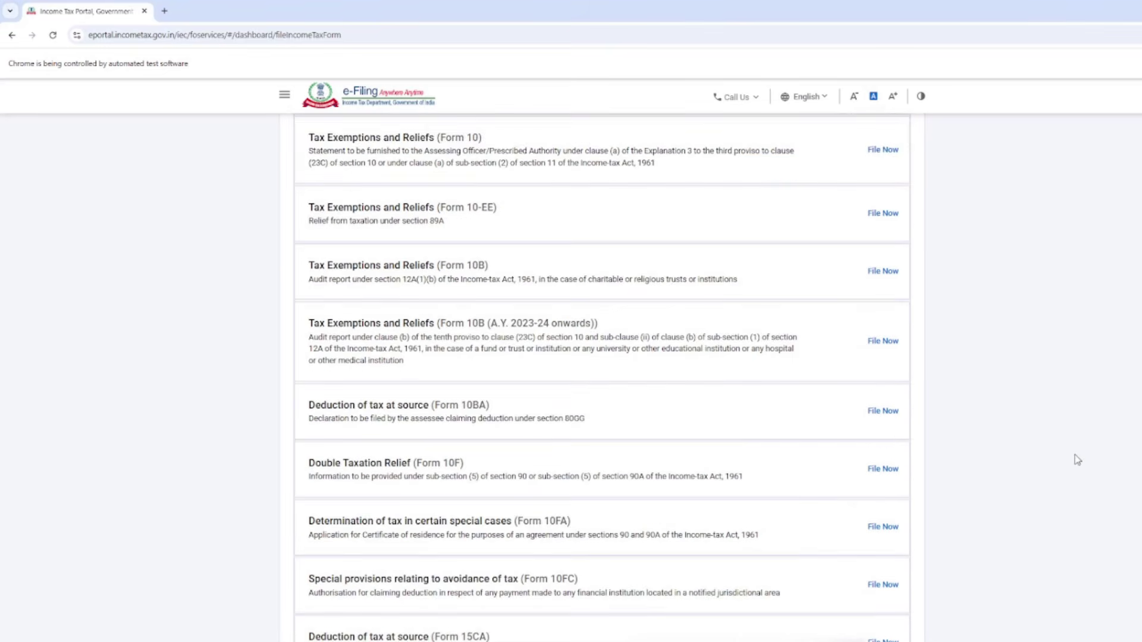
left_click(871, 489)
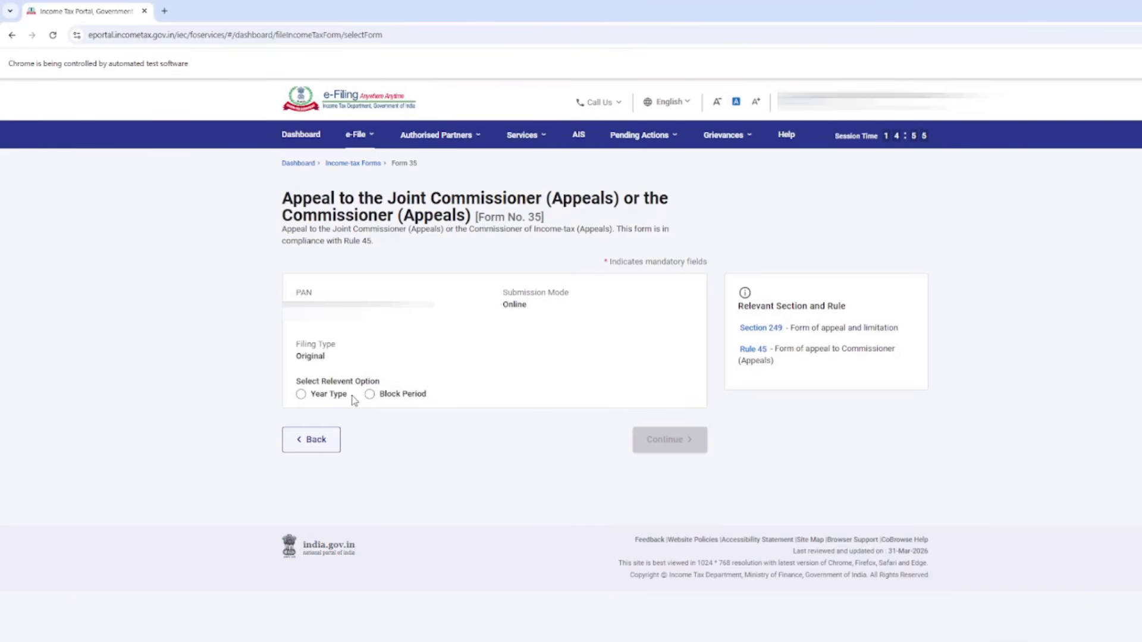
Step: Set the appeal to Year Type with assessment year 2024-25 and proceed past the instructions into Form 35
left_click(301, 395)
left_click(325, 440)
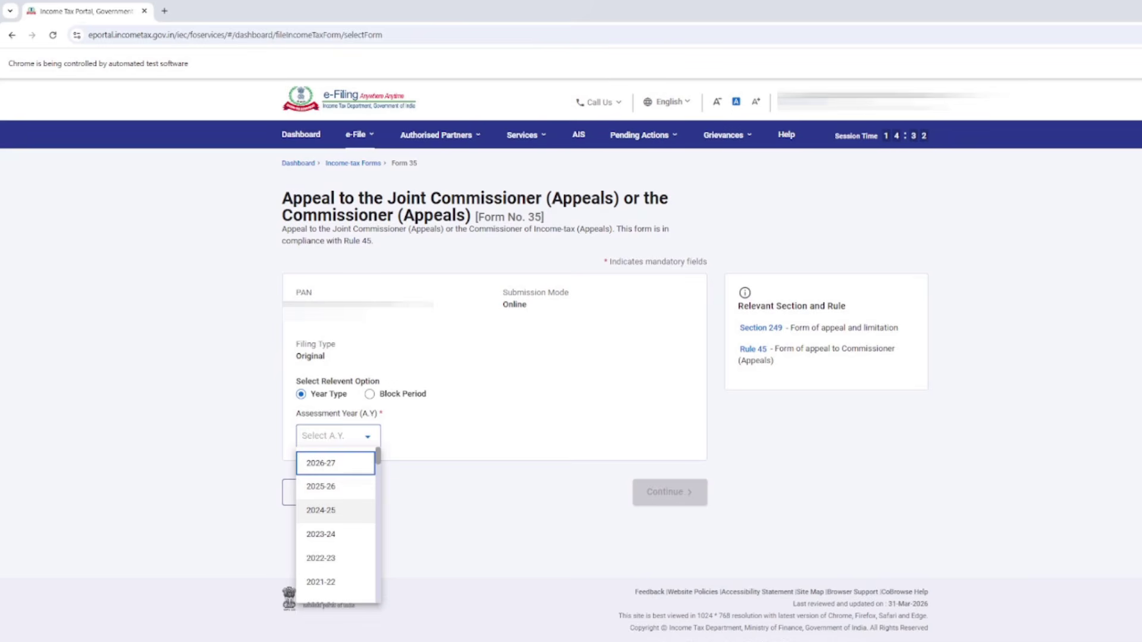
left_click(326, 510)
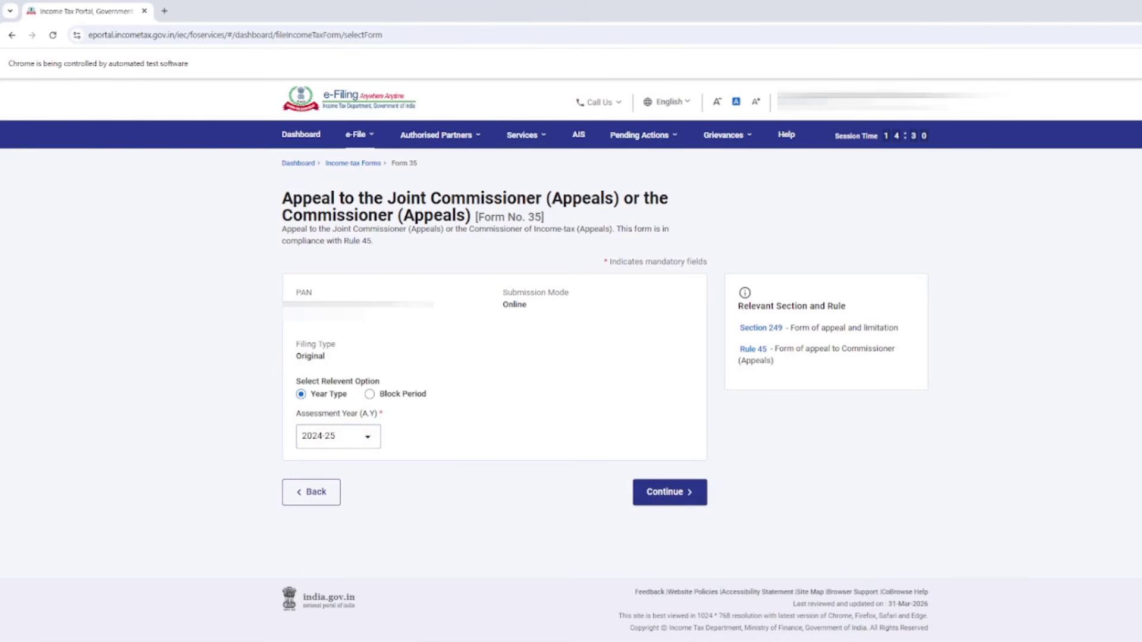
left_click(670, 493)
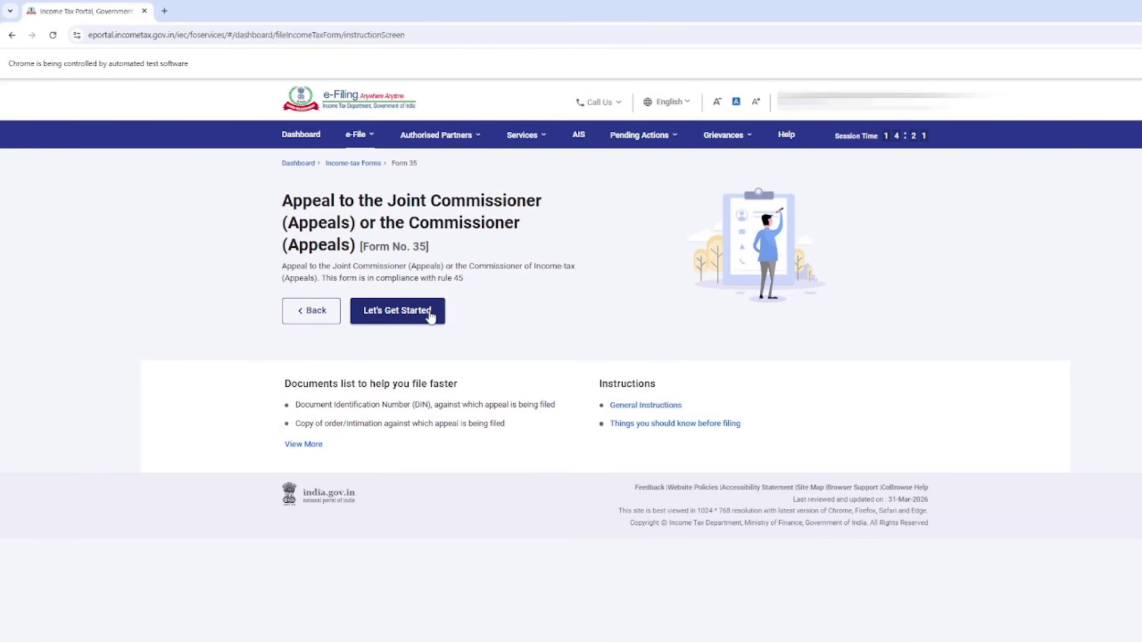
left_click(397, 311)
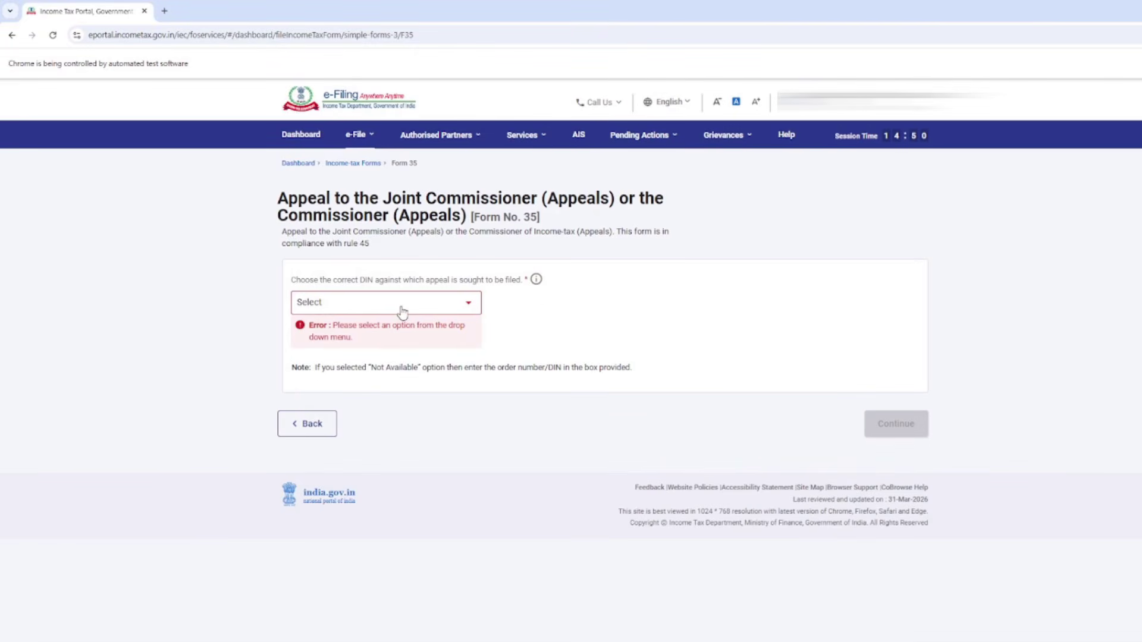
Step: Choose the DIN of the order against which the appeal is filed
left_click(402, 310)
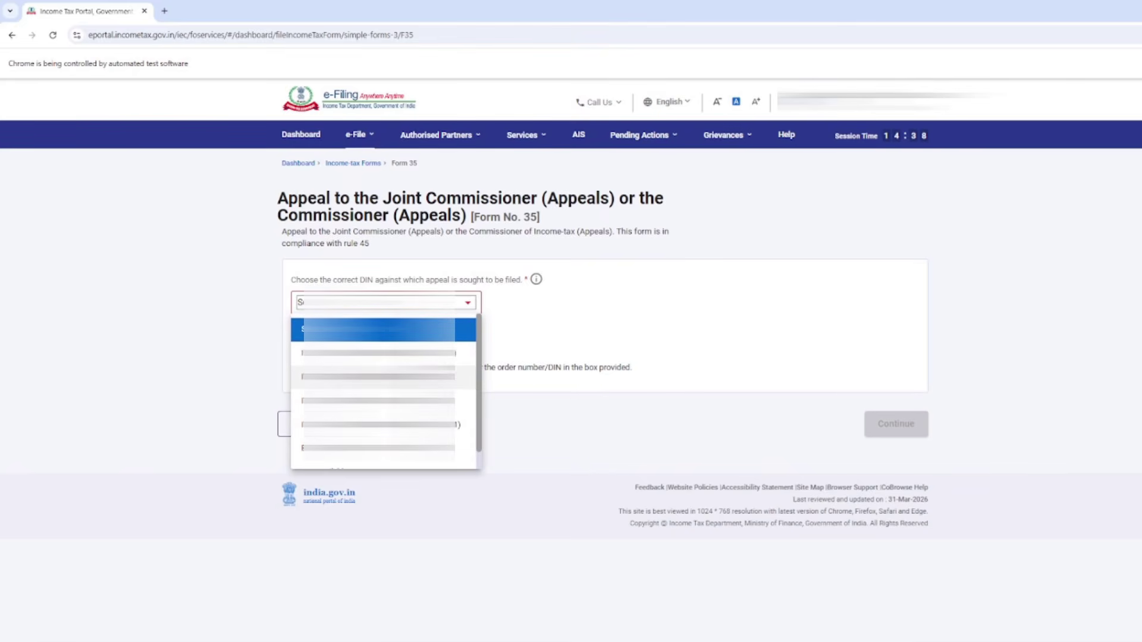
left_click(381, 377)
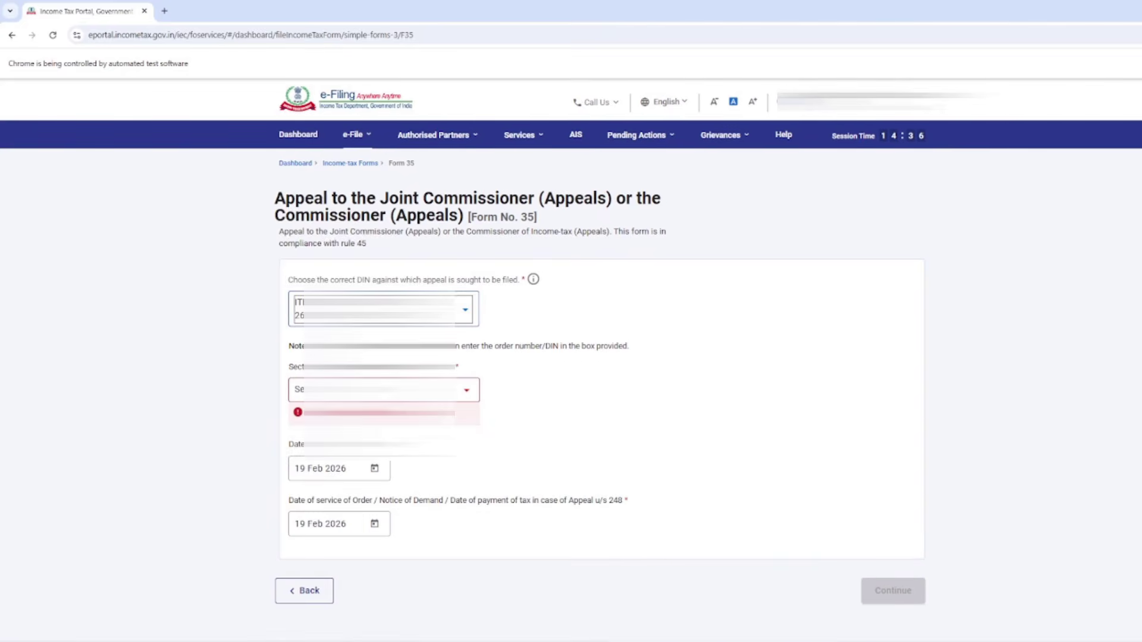
Step: Look through the sections and sub-sections of the Income-tax Act available for the appealed order
scroll(464, 416, "down", 1)
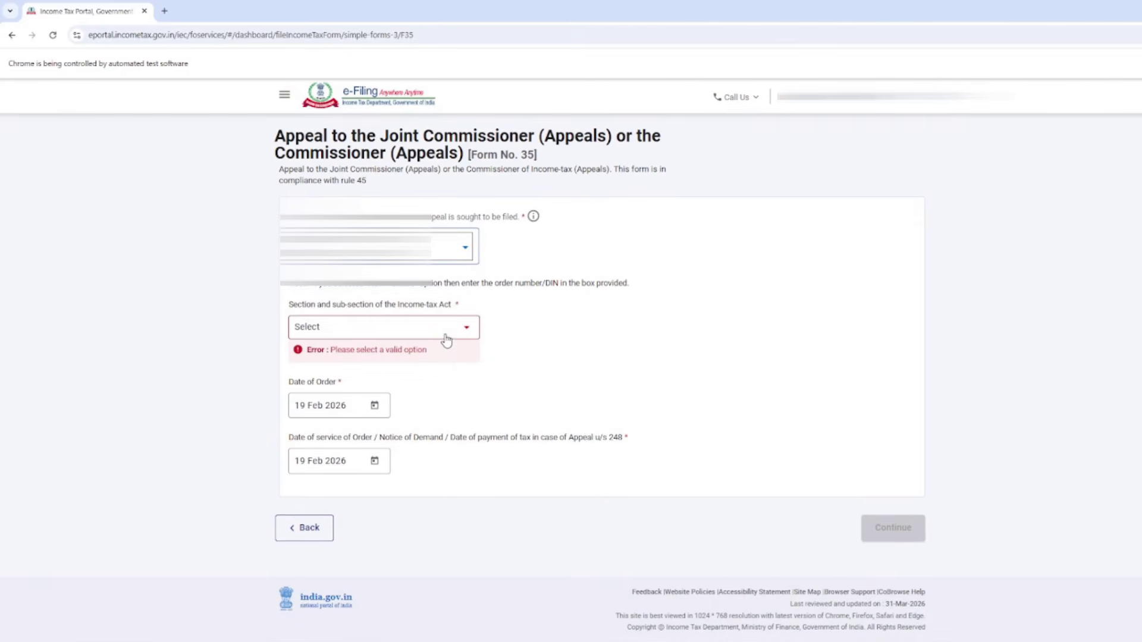
scroll(447, 339, "up", 1)
left_click(461, 357)
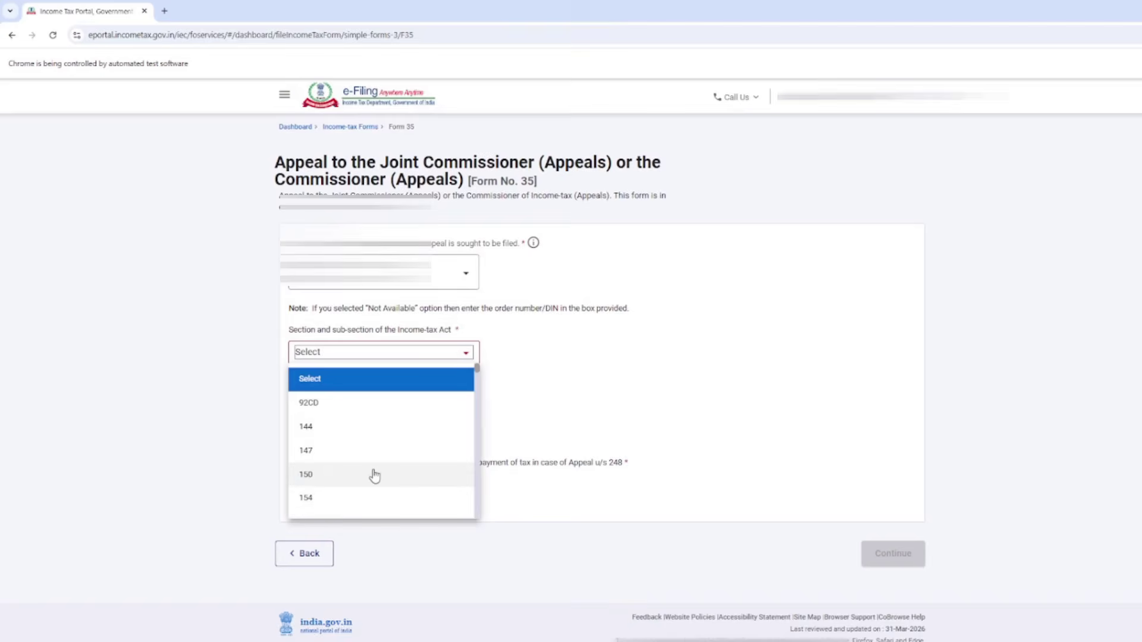
scroll(375, 476, "down", 4)
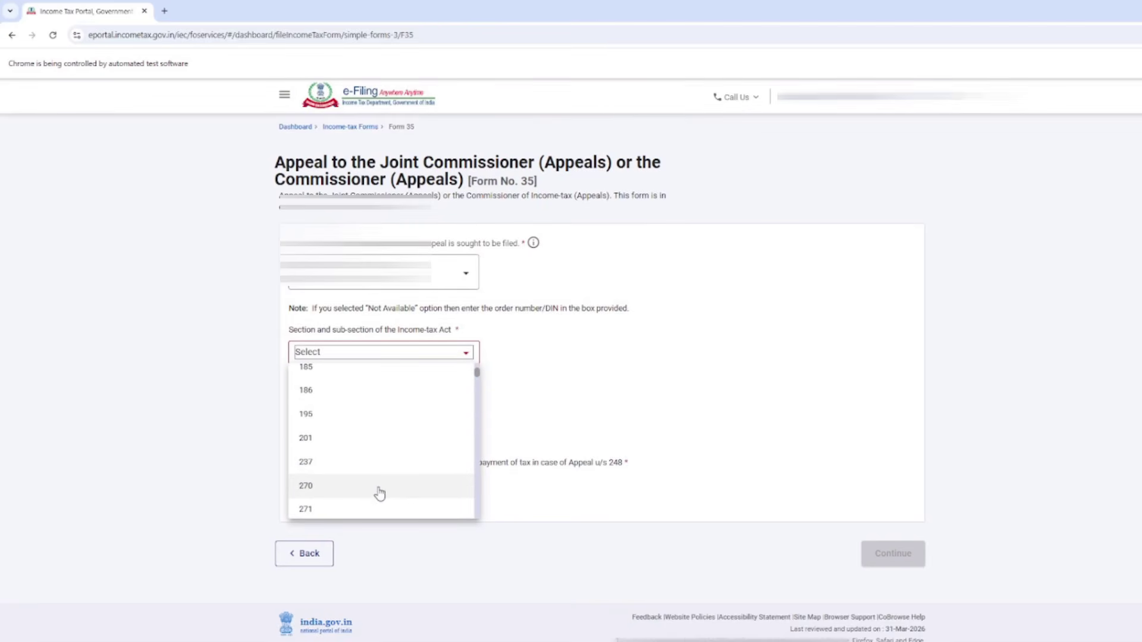
scroll(379, 491, "down", 5)
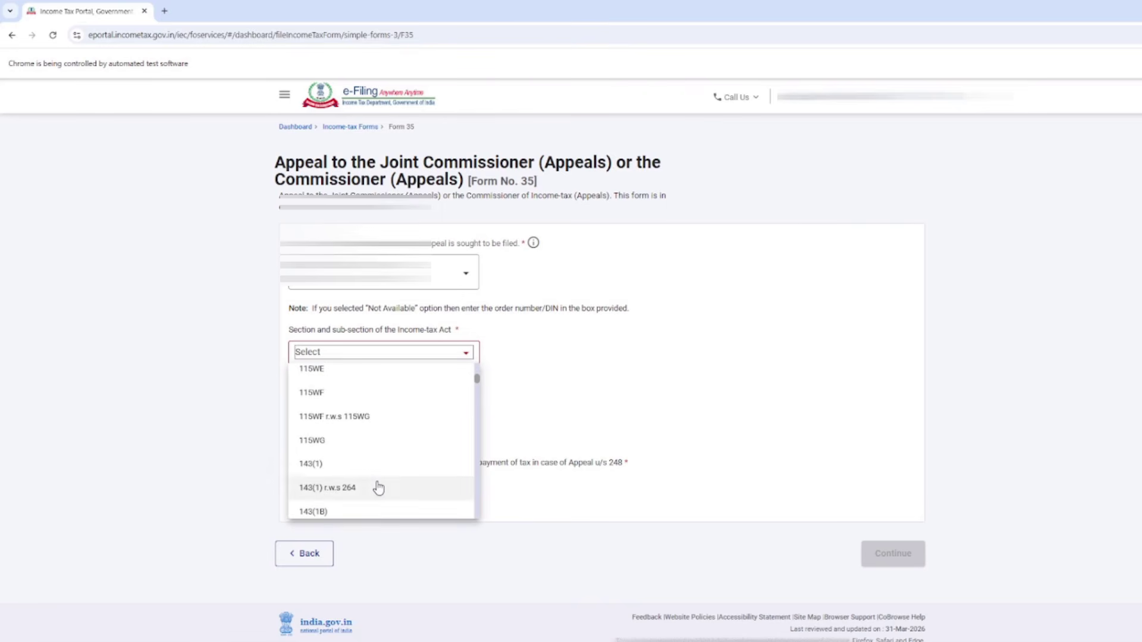
scroll(379, 487, "down", 4)
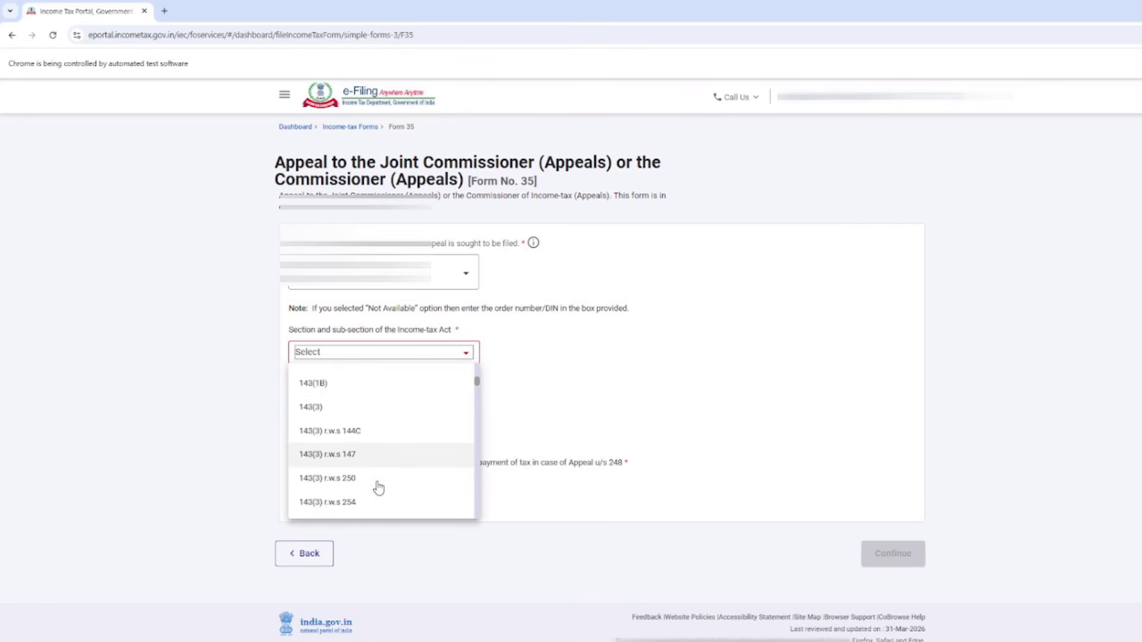
scroll(377, 486, "down", 5)
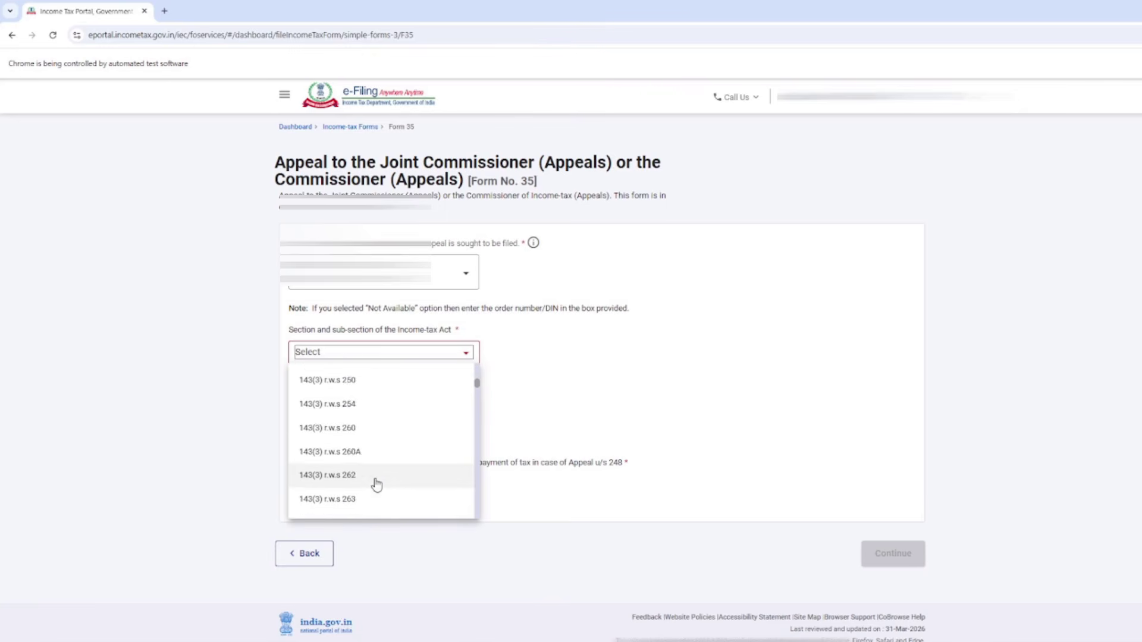
scroll(376, 486, "down", 5)
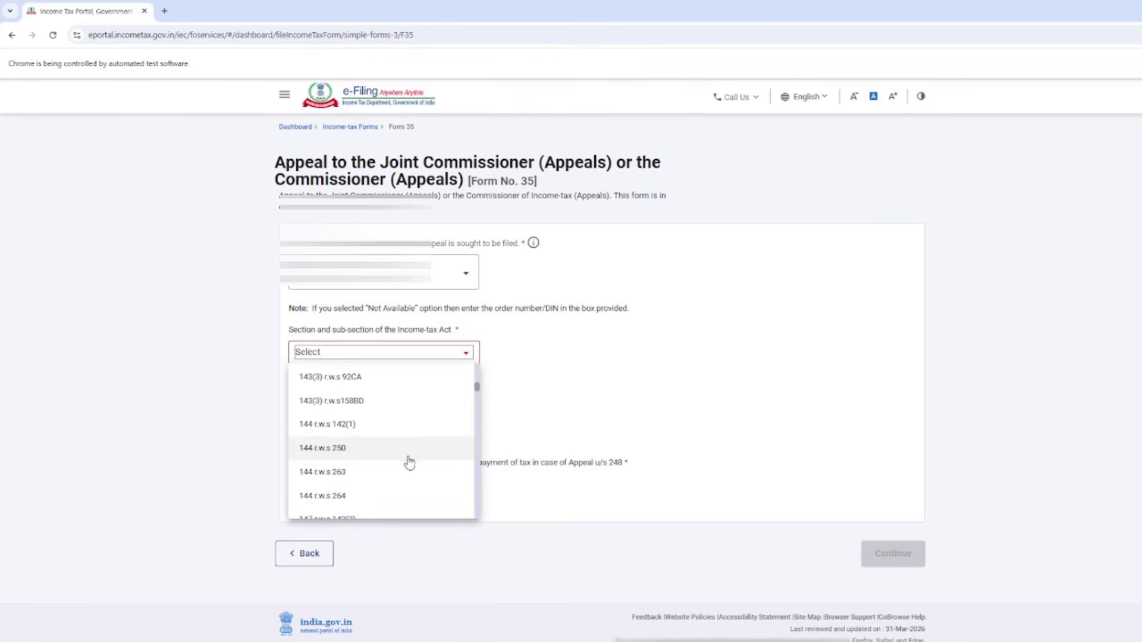
key("Escape")
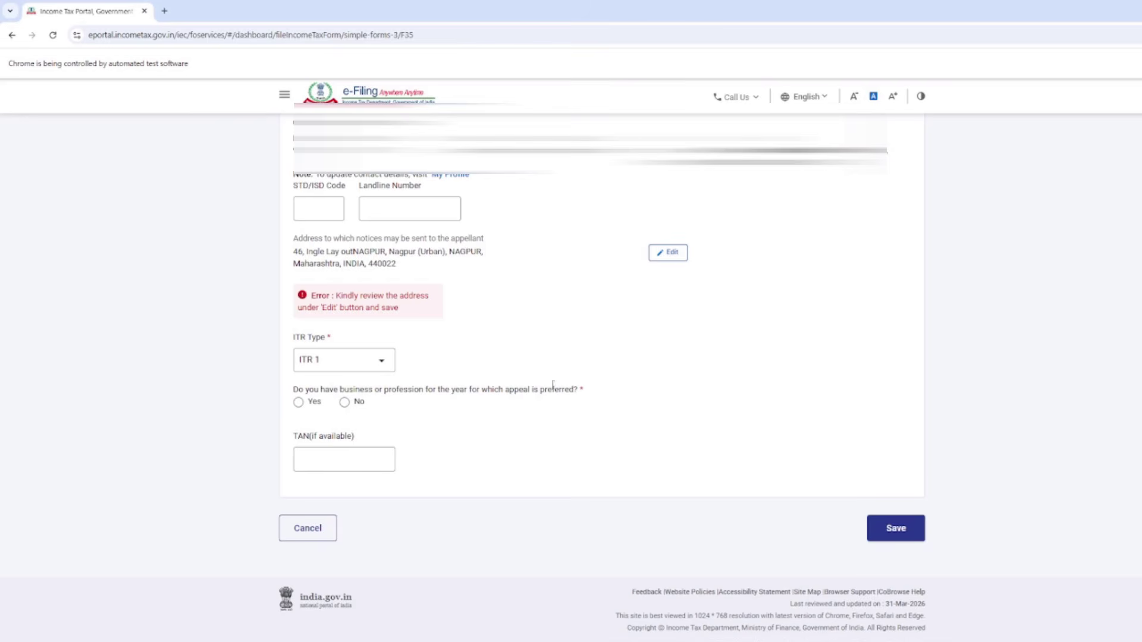
Step: Answer No to having a business or profession for the appeal year and save the basic information
left_click(346, 403)
left_click(870, 539)
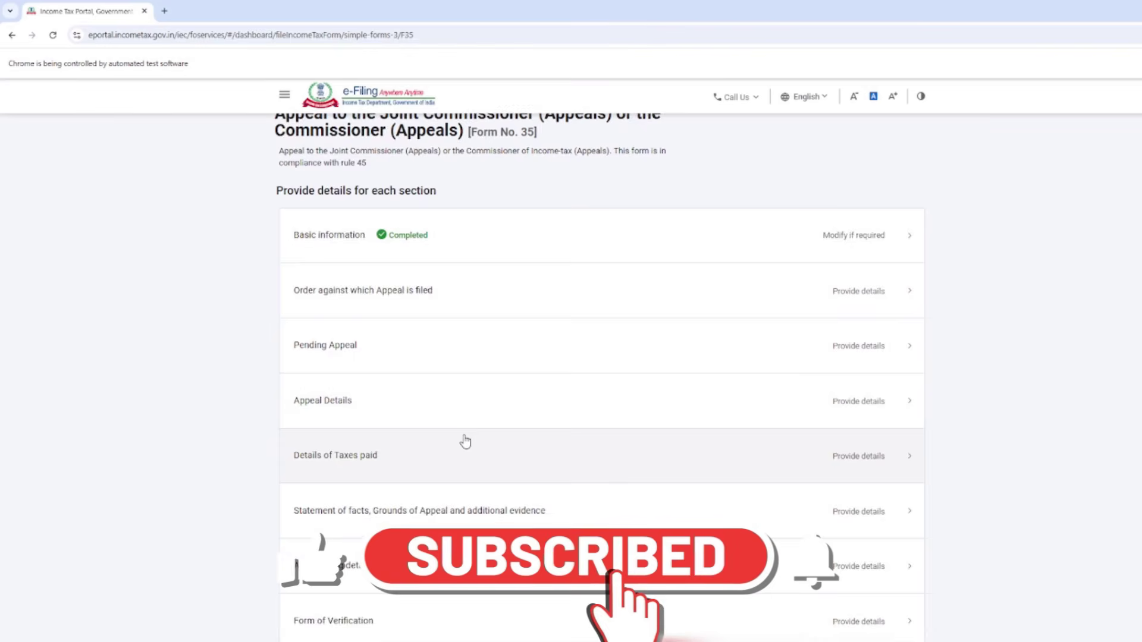
Step: Review the order details and required attachments, and save the section on the order against which the appeal is filed
scroll(490, 269, "down", 1)
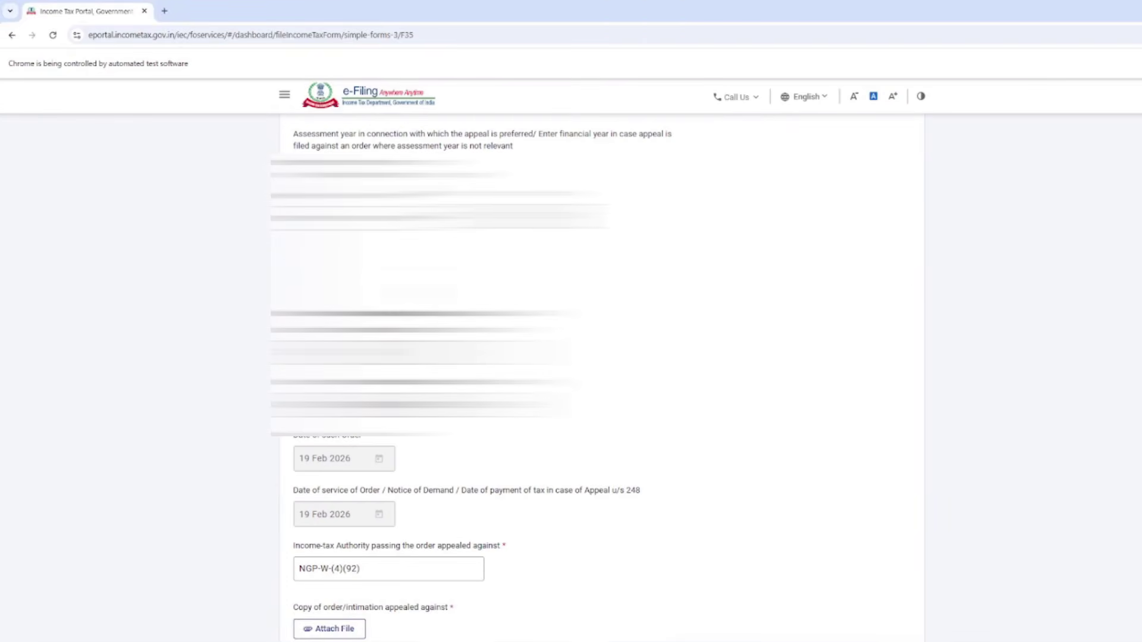
scroll(398, 519, "down", 4)
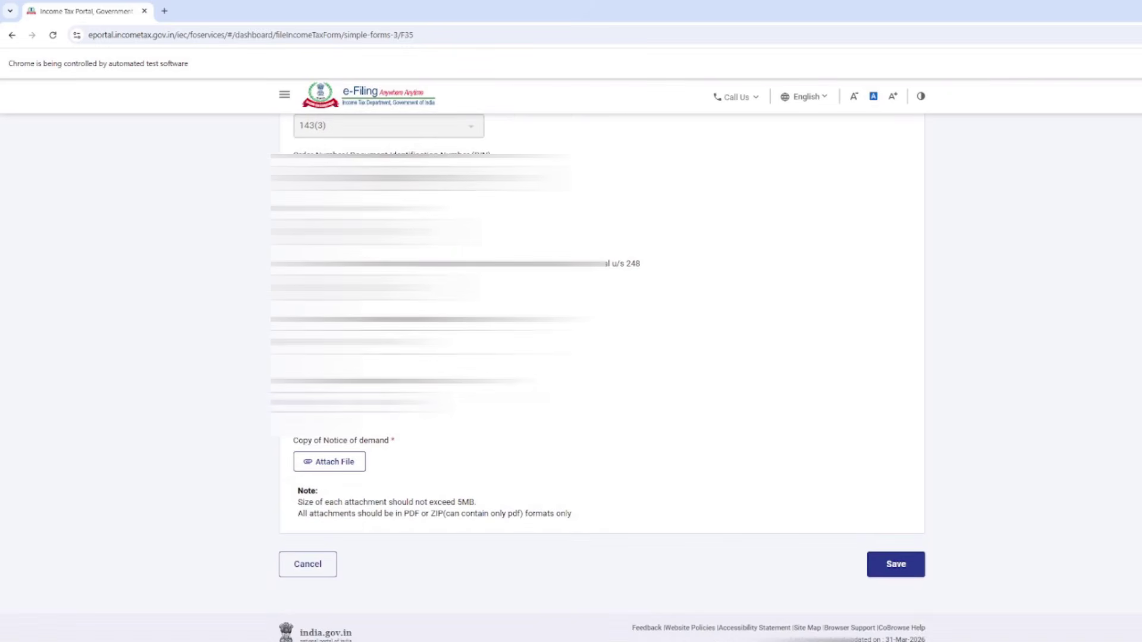
scroll(514, 468, "up", 1)
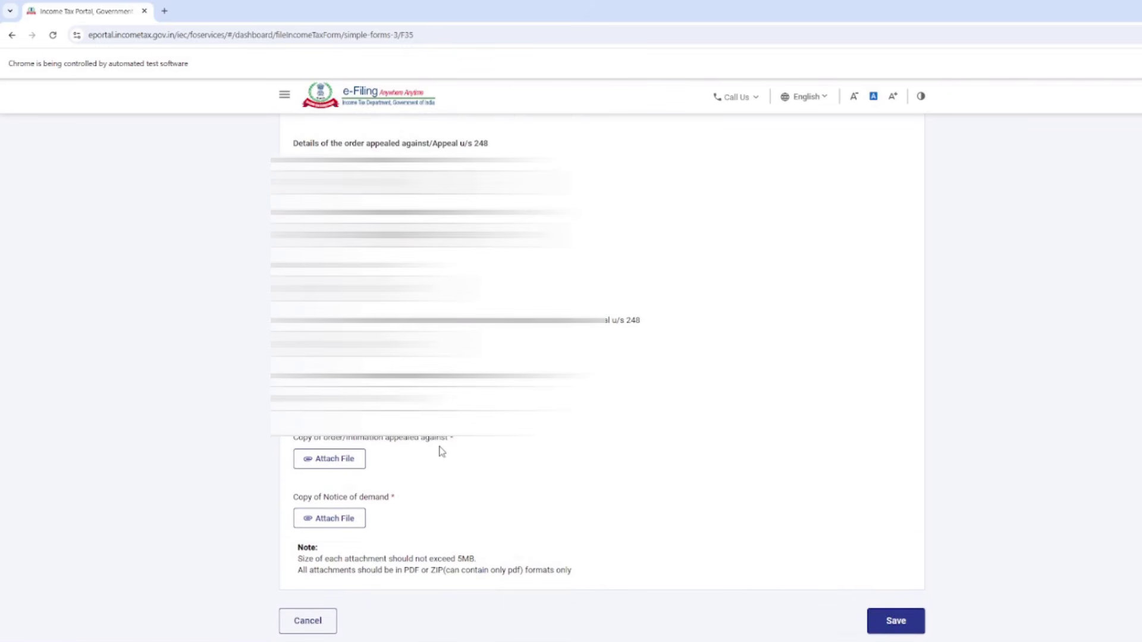
left_click_drag(294, 440, 460, 440)
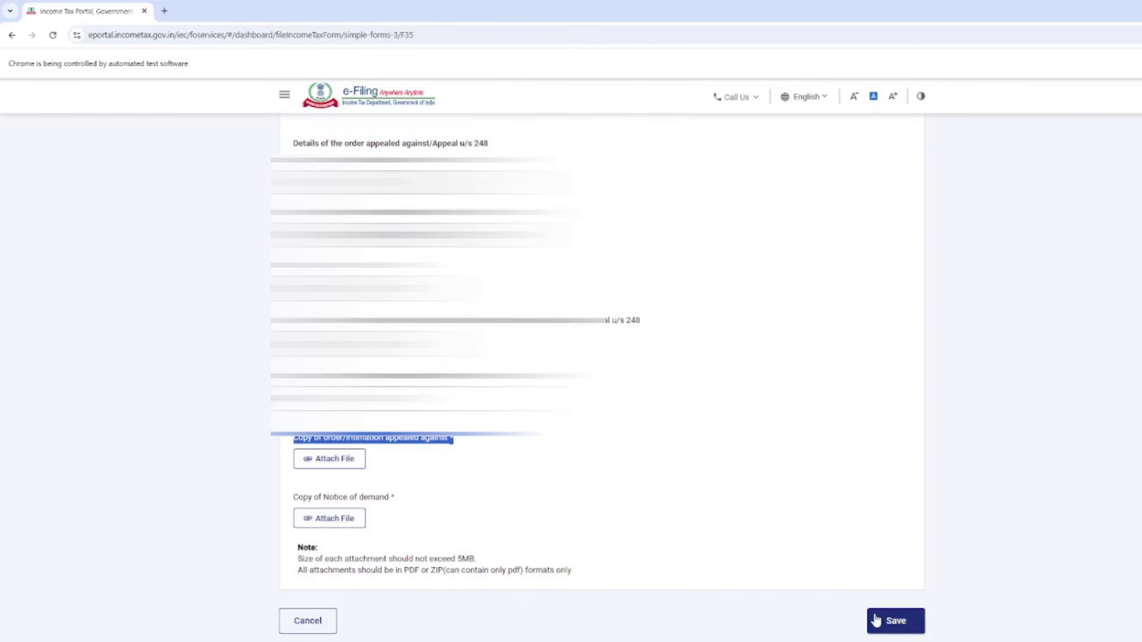
left_click(893, 621)
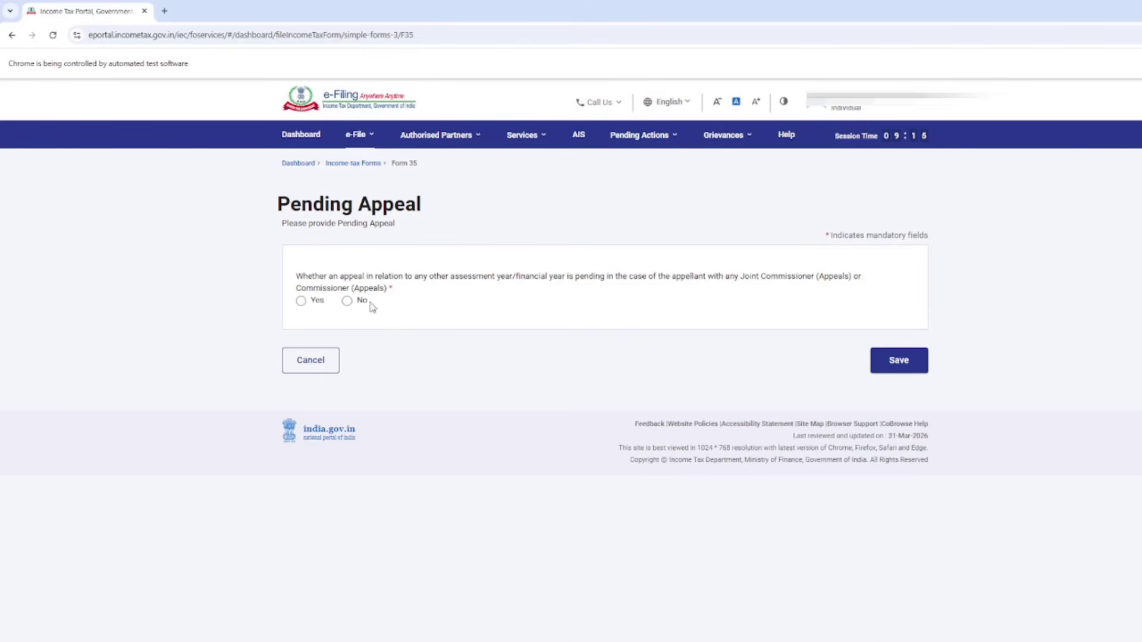
Step: Declare that no appeal is pending for any other assessment year and save the Pending Appeal section
left_click(301, 301)
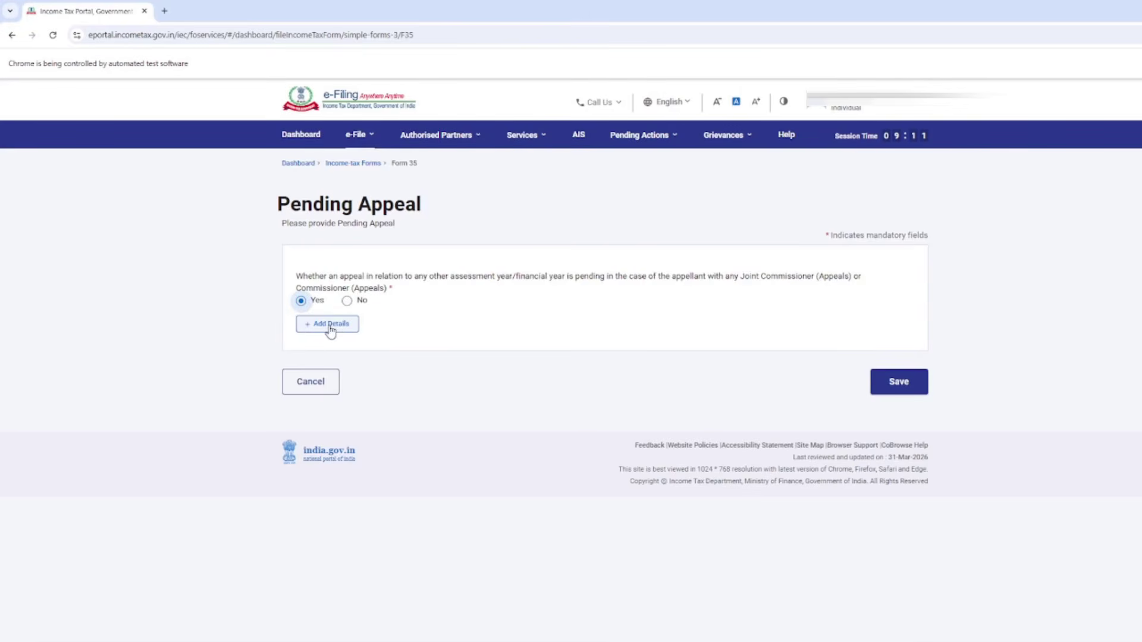
left_click(347, 302)
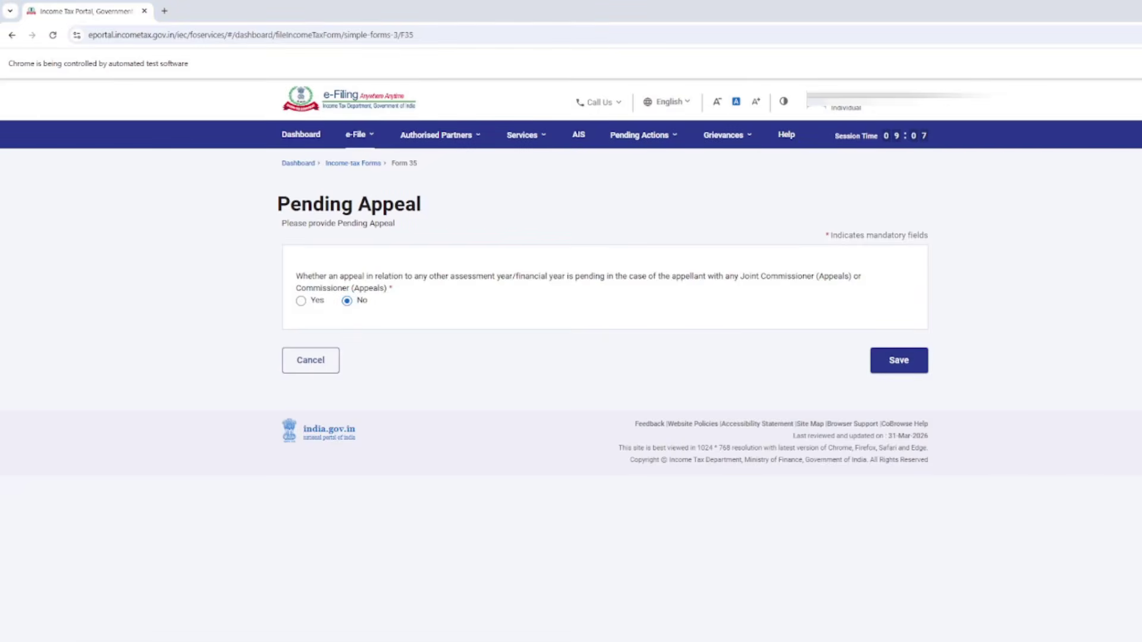
left_click(899, 360)
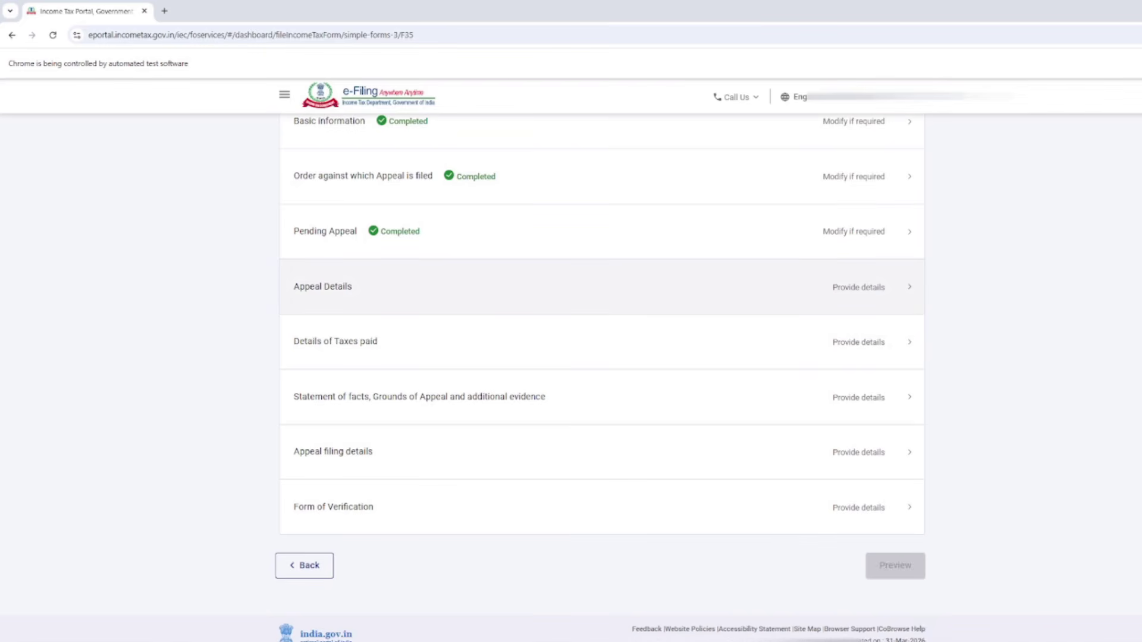
Step: Open the Appeal Details section and answer Yes for relating to an assessment and No for relating to penalty
left_click(858, 287)
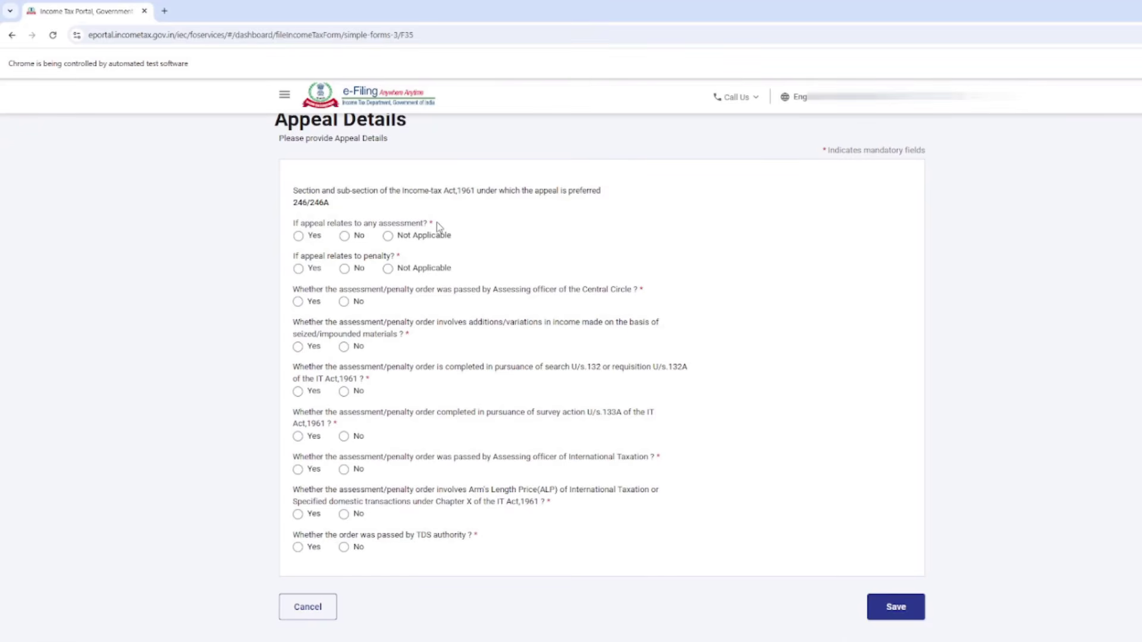
left_click(298, 236)
scroll(403, 377, "down", 2)
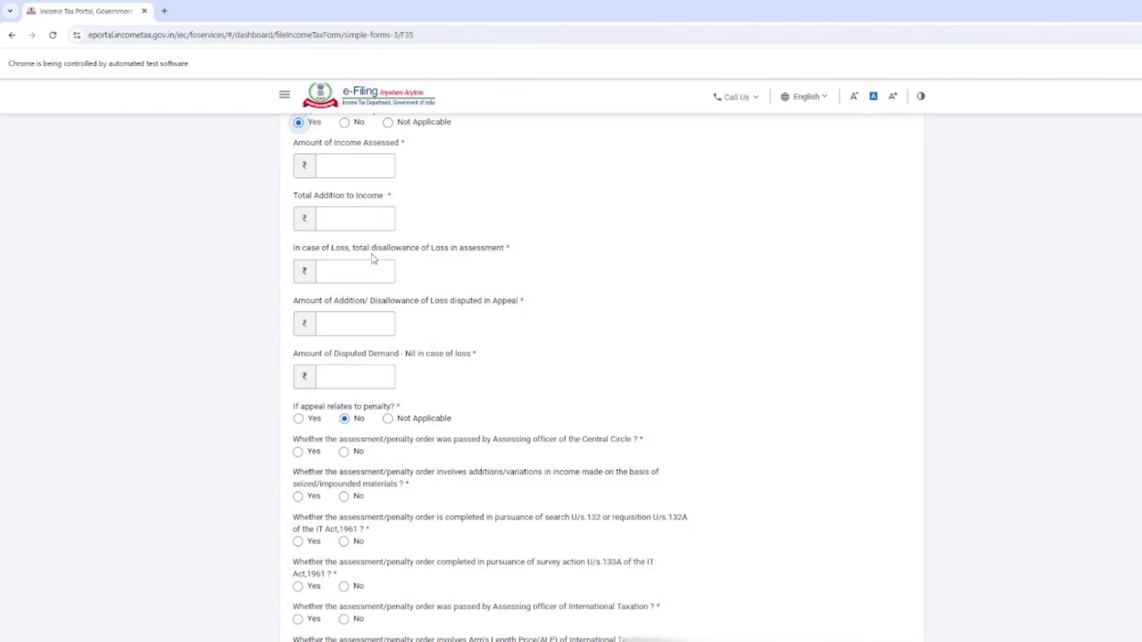
Step: Examine the amount fields required for the assessment appeal, from income assessed to disallowance of loss and disputed demand
left_click_drag(335, 248, 515, 250)
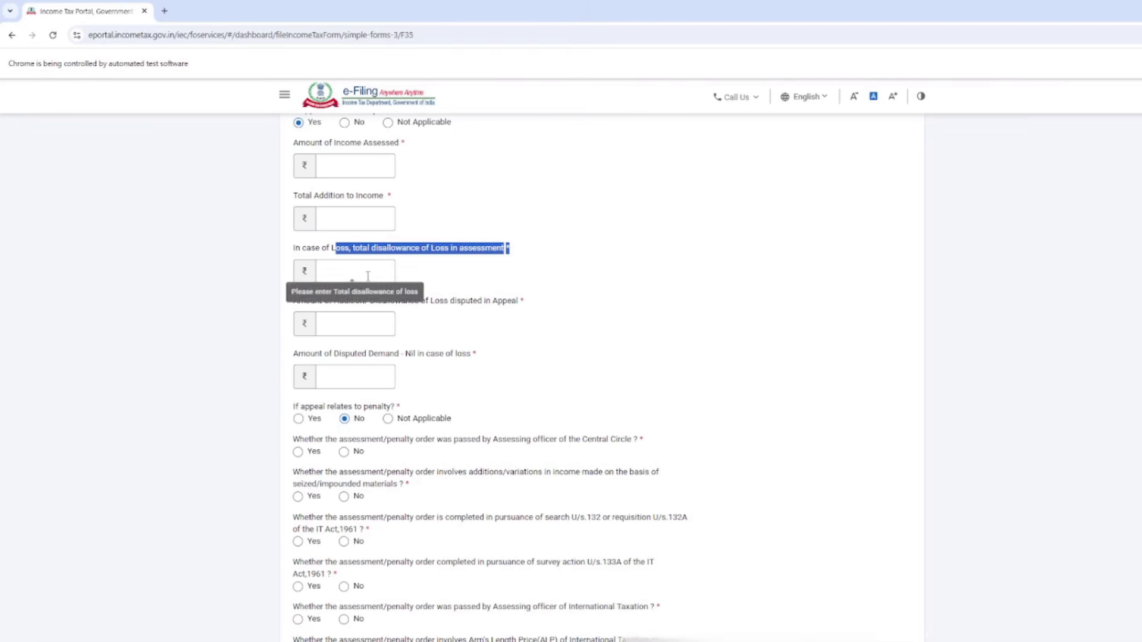
left_click(605, 302)
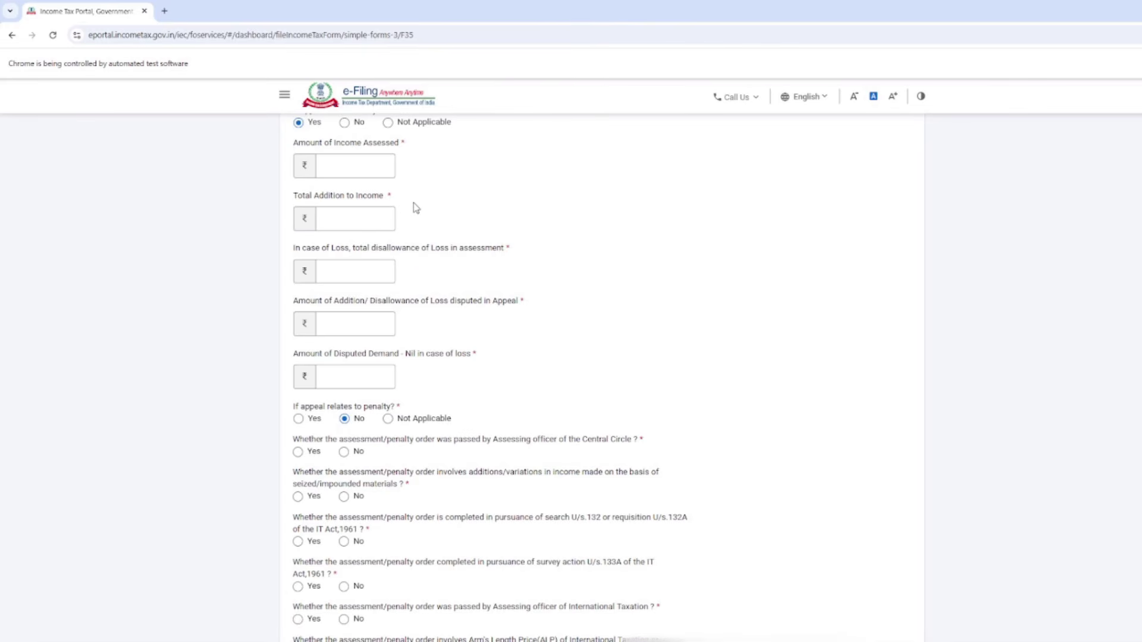
scroll(430, 296, "down", 1)
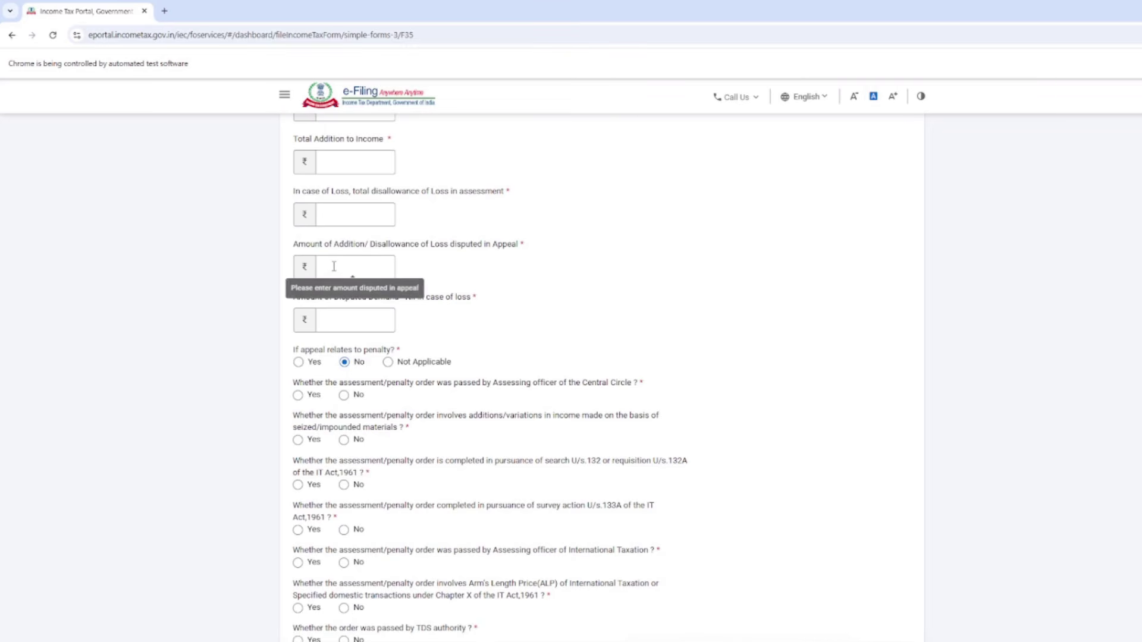
left_click(328, 266)
scroll(337, 267, "up", 1)
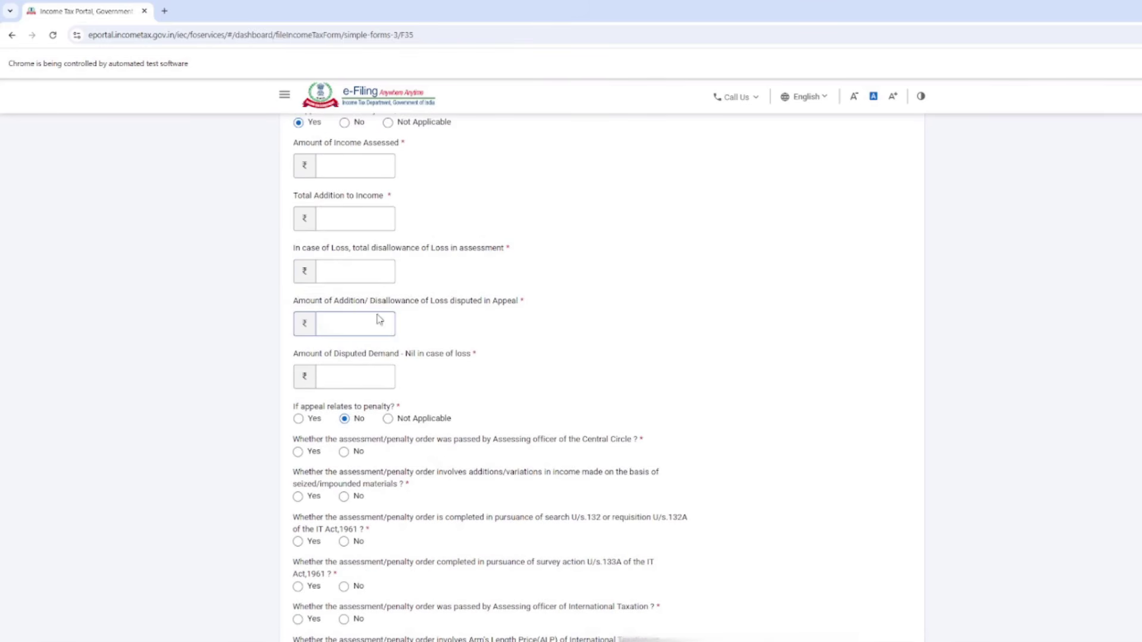
scroll(371, 324, "up", 1)
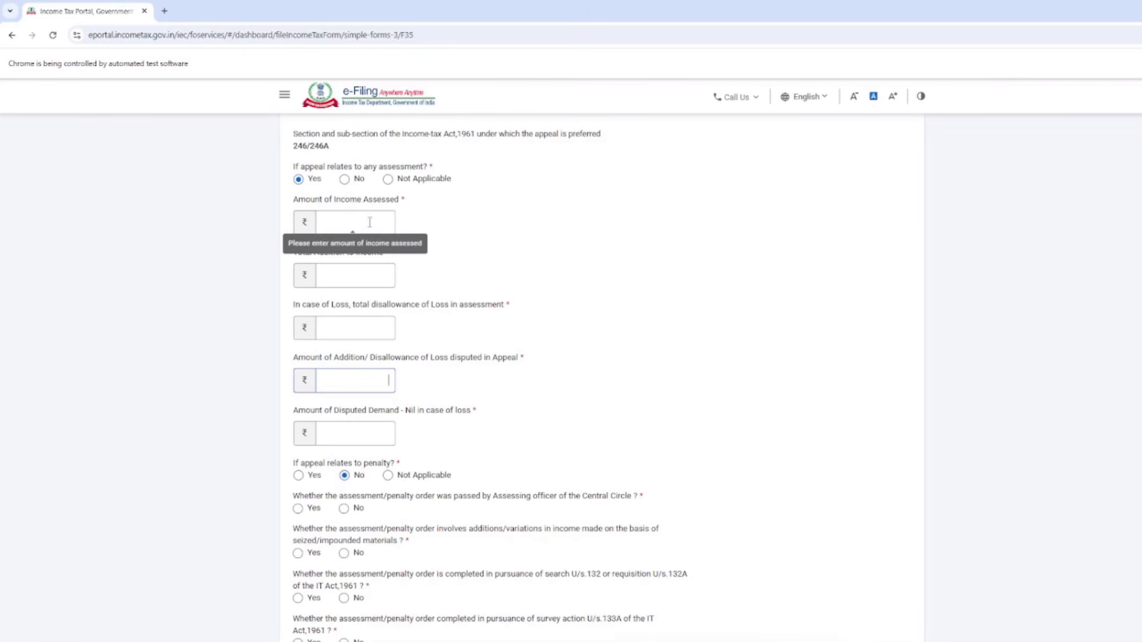
scroll(470, 229, "down", 1)
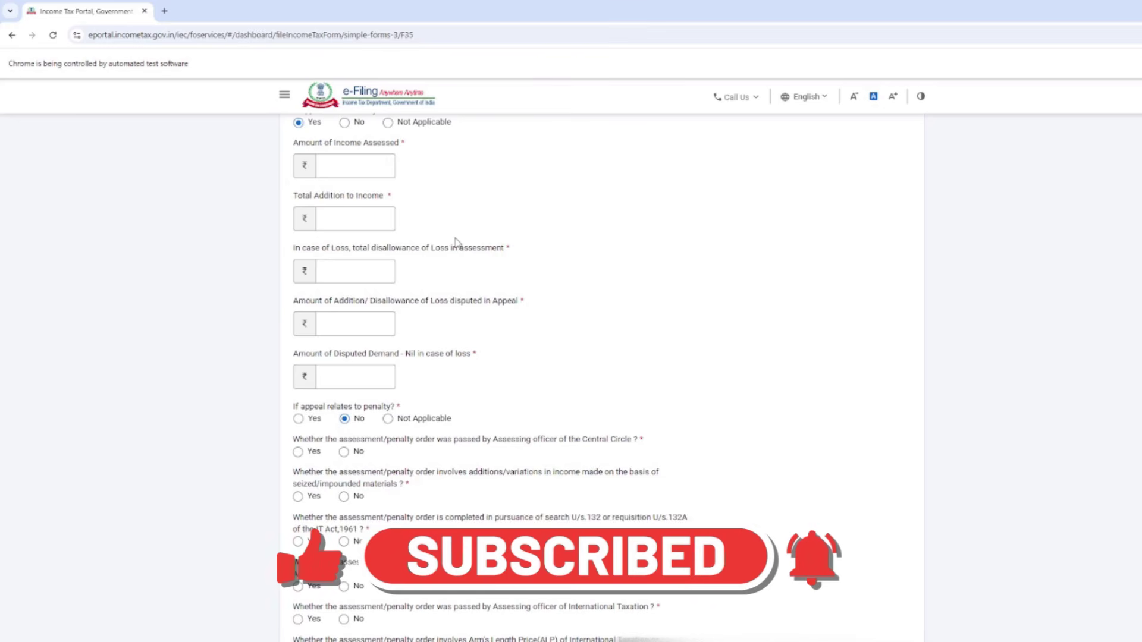
Step: Answer No for an order passed by a Central Circle assessing officer and for additions based on seized or impounded materials
scroll(455, 241, "down", 1)
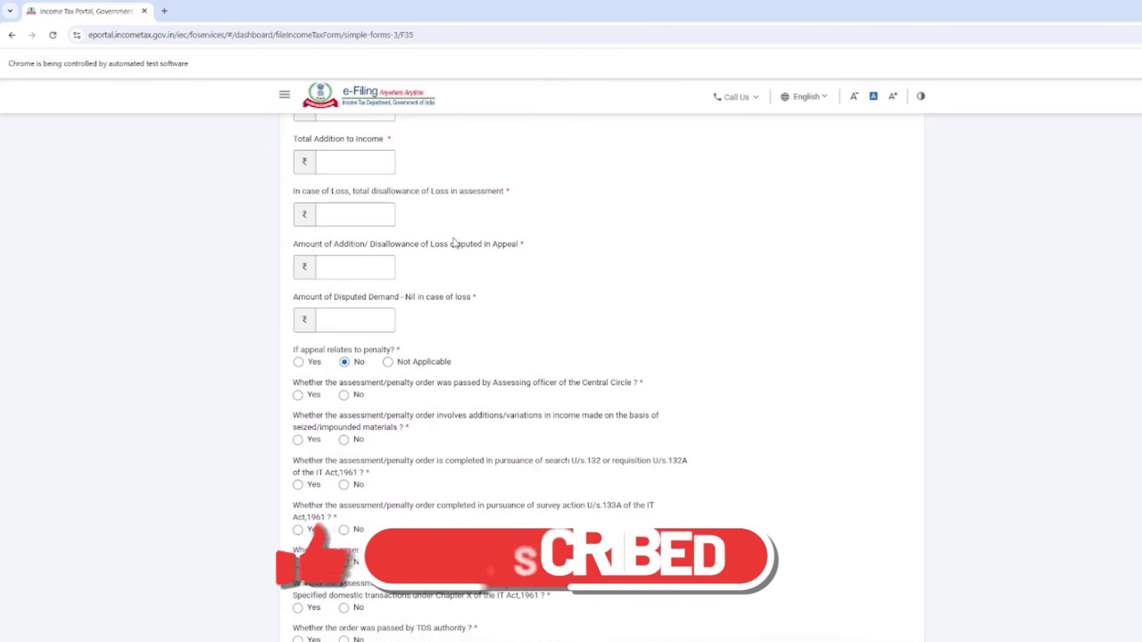
left_click(361, 266)
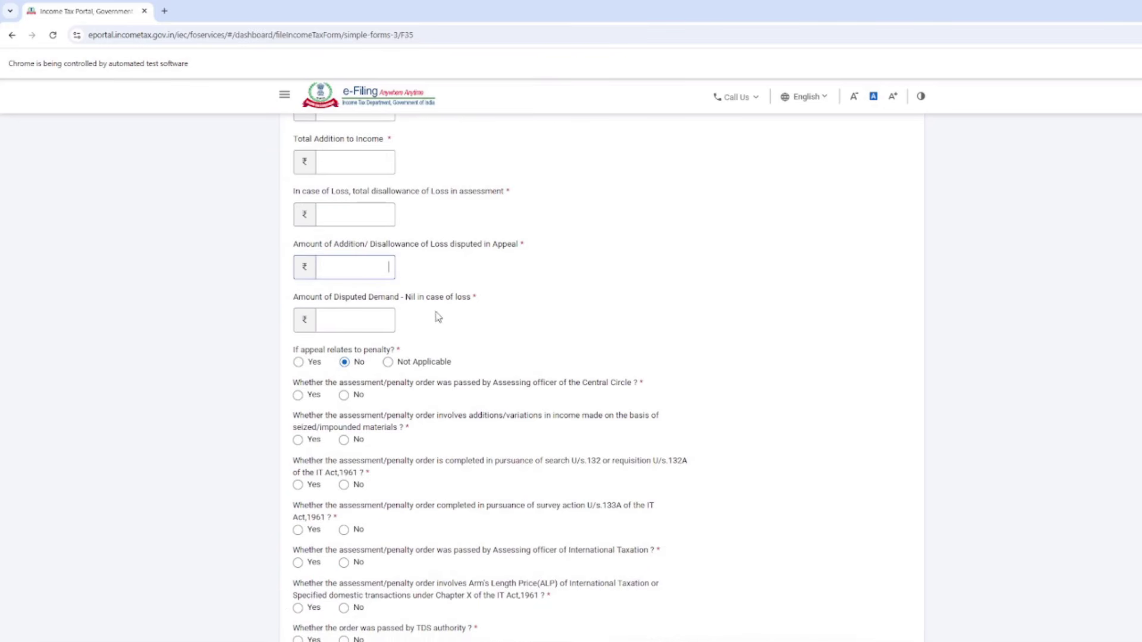
left_click(341, 319)
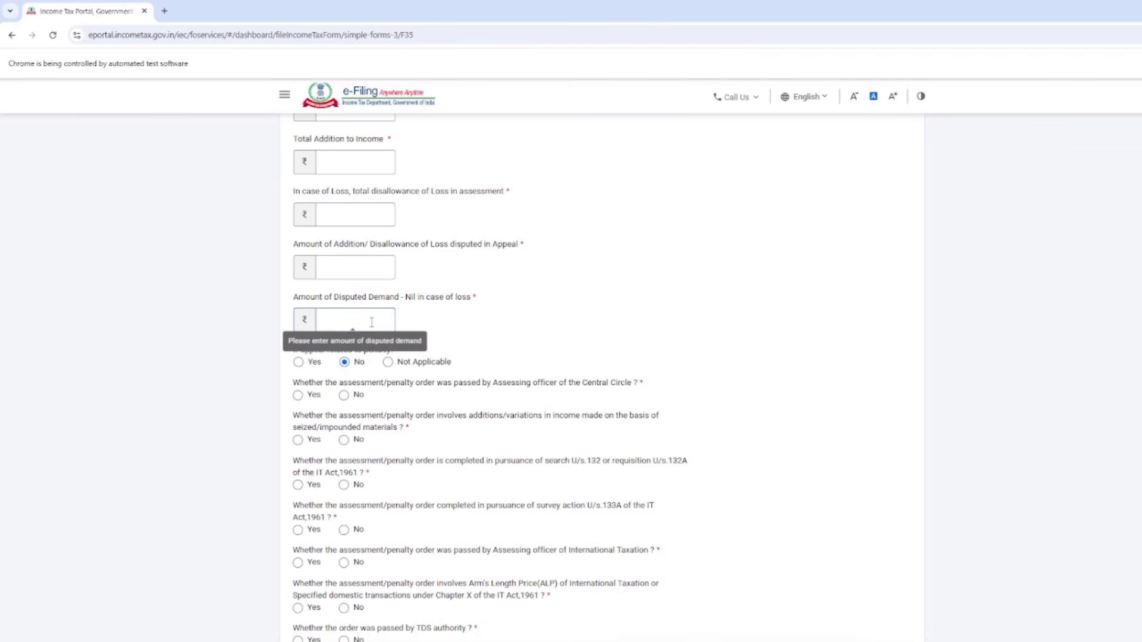
scroll(674, 351, "down", 1)
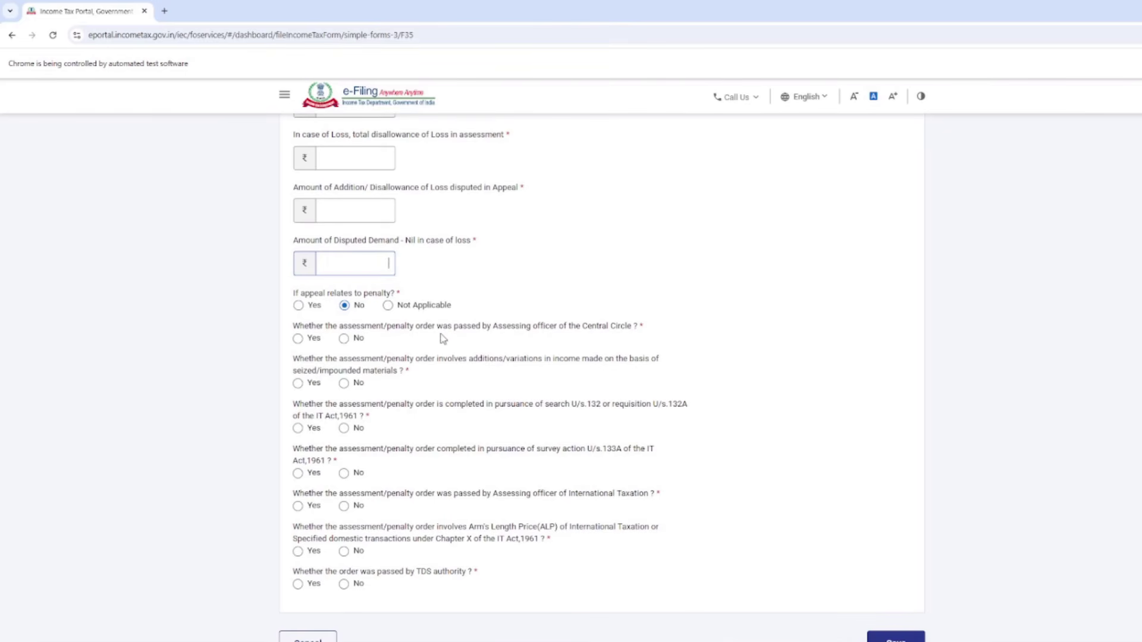
scroll(544, 326, "down", 1)
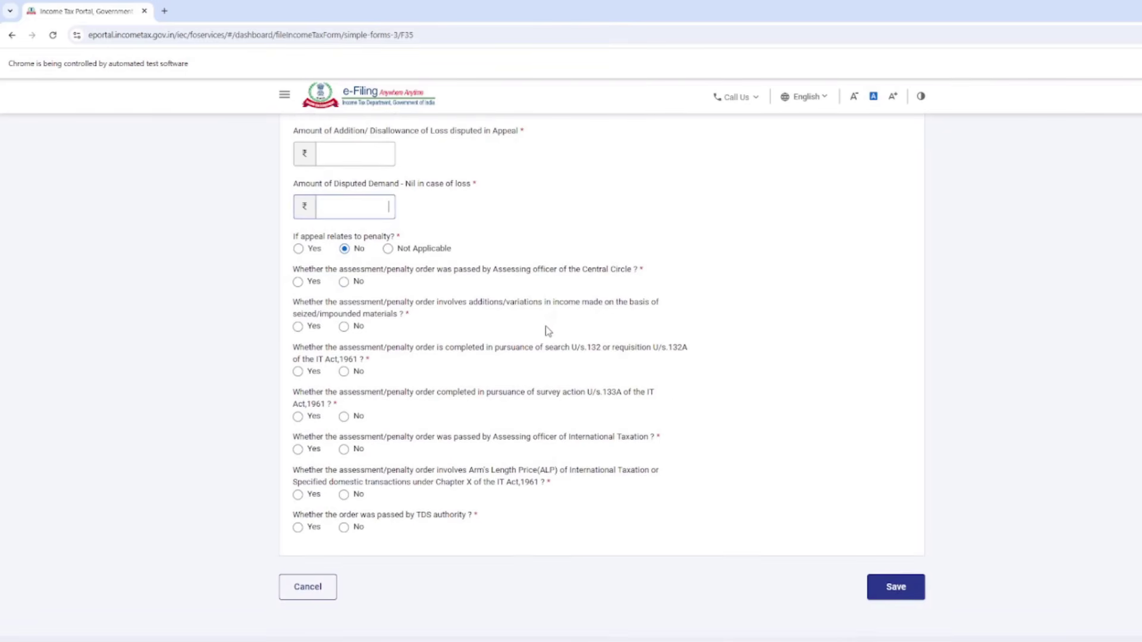
left_click(297, 282)
left_click(344, 327)
Step: Answer No for completion under search U/s.132 or requisition U/s.132A and for survey action U/s.133A
left_click_drag(508, 349, 601, 348)
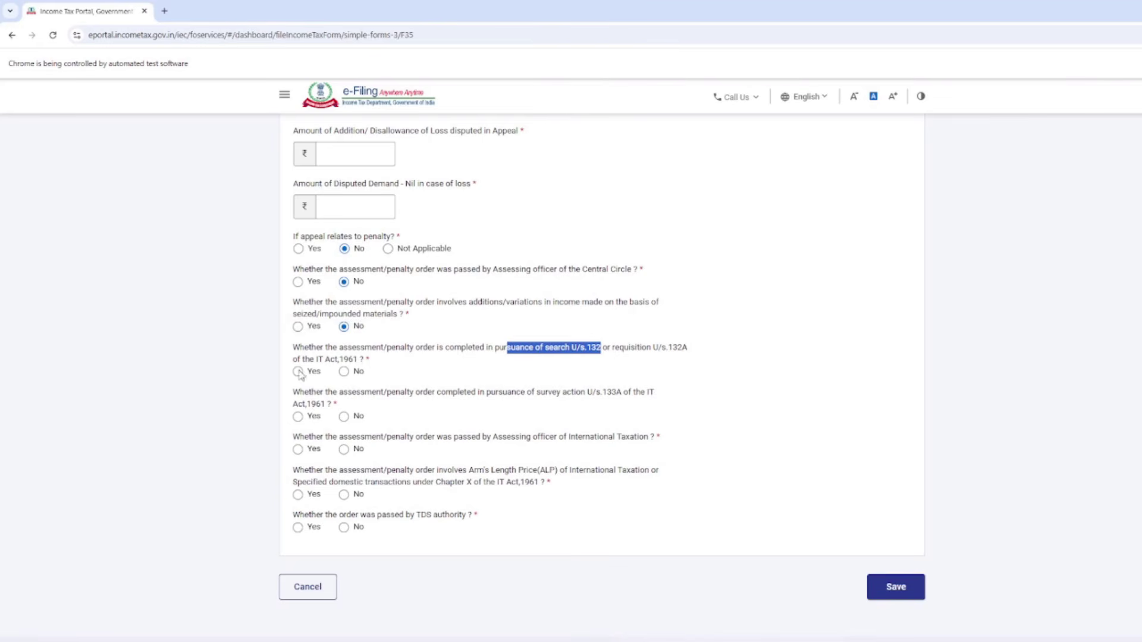
left_click(344, 373)
left_click_drag(535, 393, 629, 396)
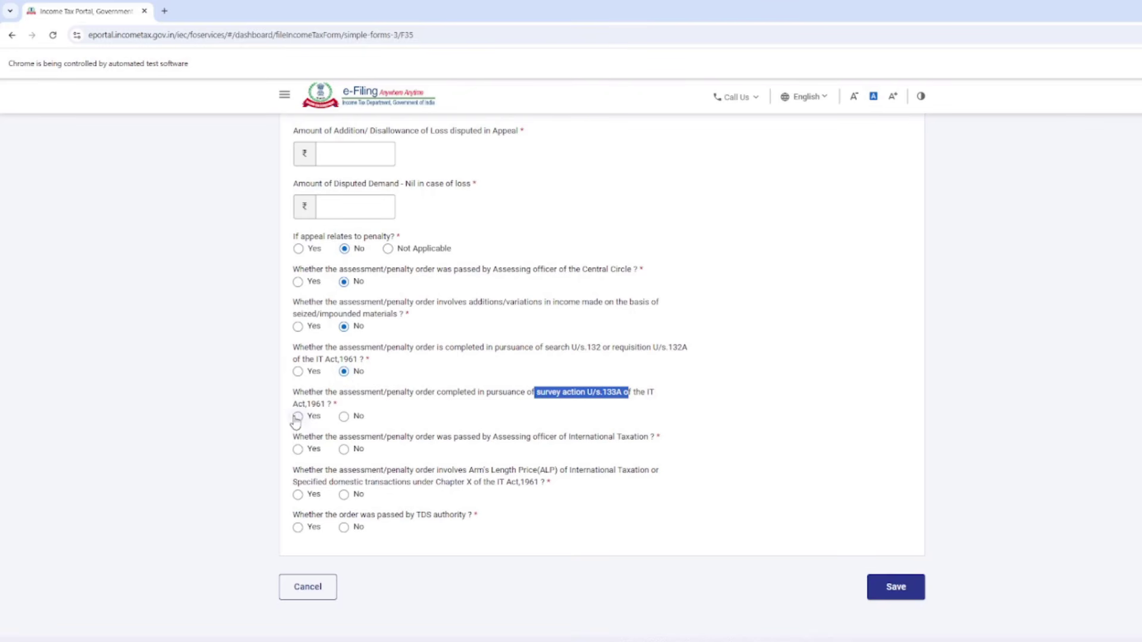
left_click(346, 418)
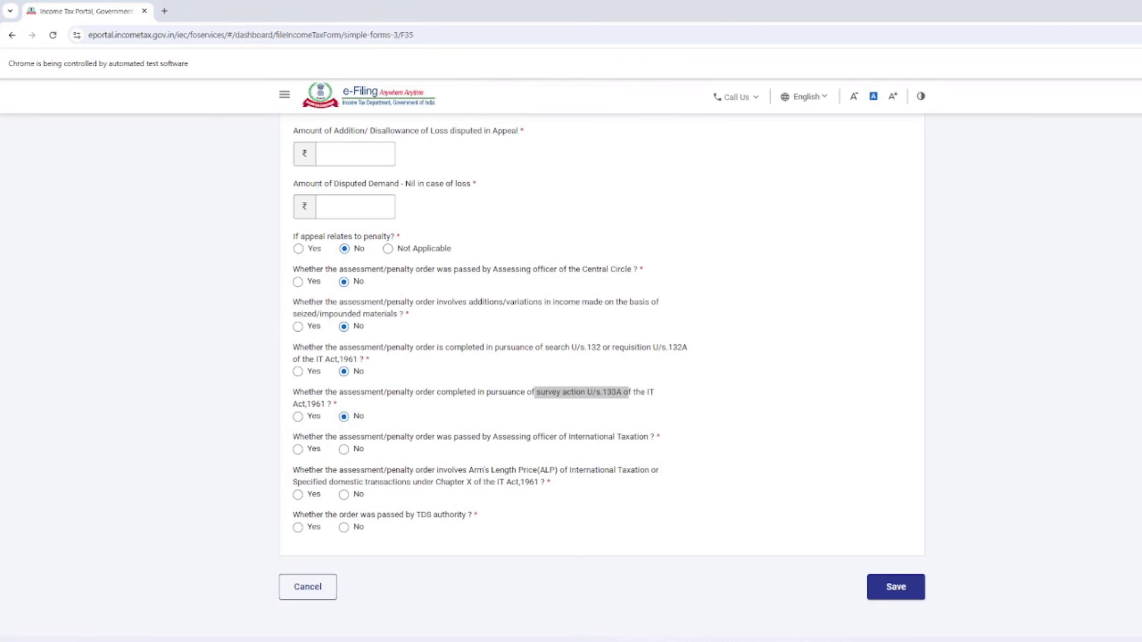
Step: Answer No for an order by the International Taxation officer and for one involving Arm's Length Price or specified domestic transactions
left_click_drag(328, 437, 646, 441)
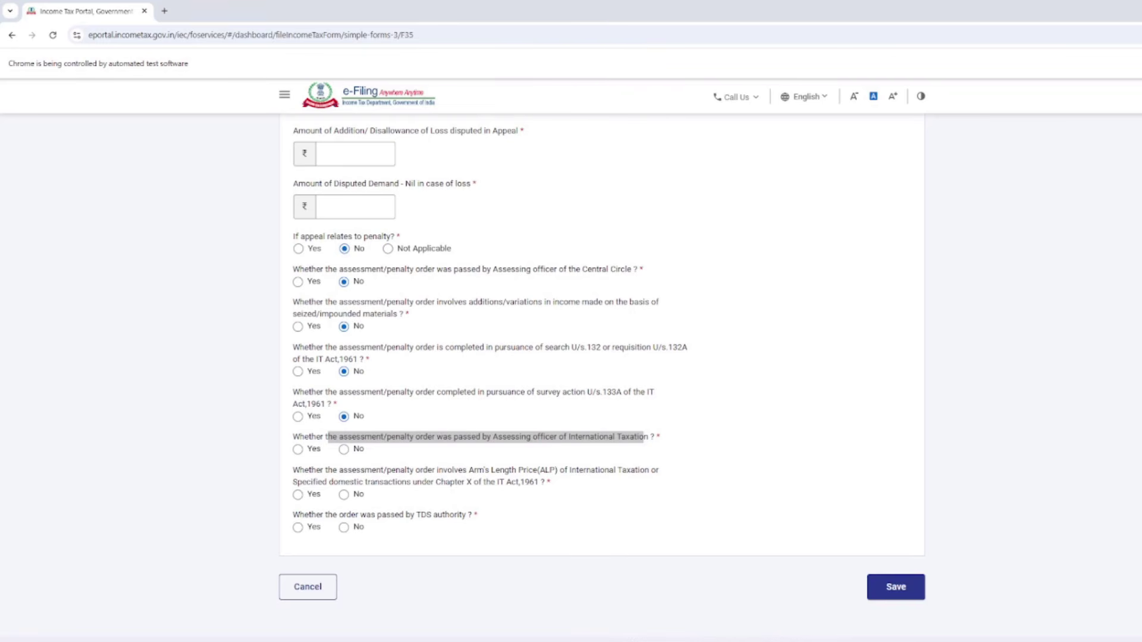
left_click(344, 450)
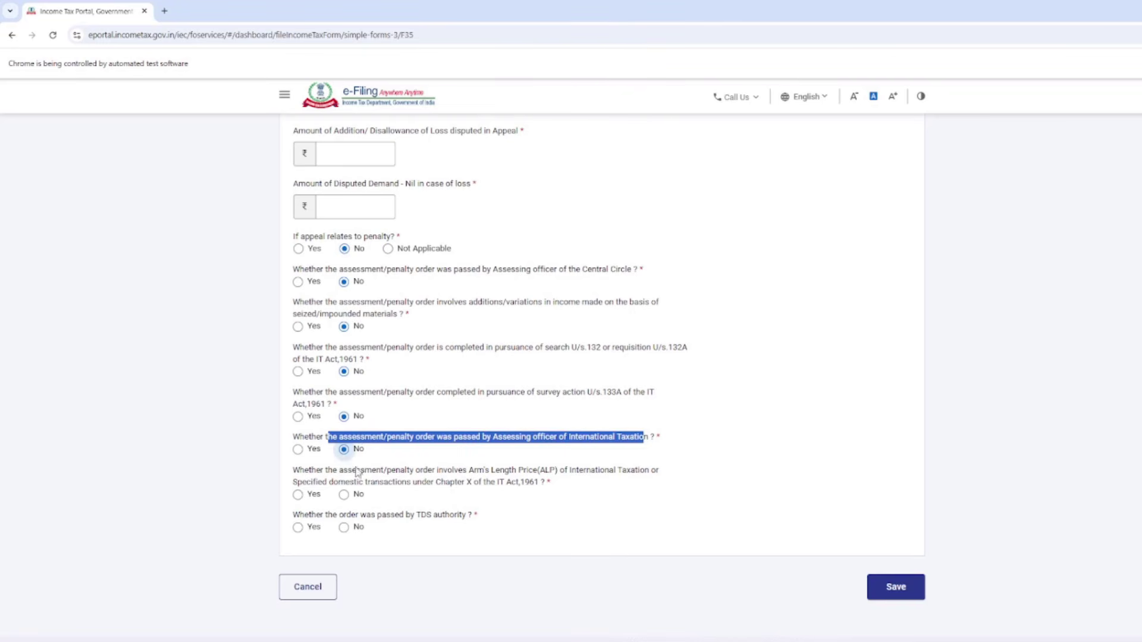
left_click(567, 507)
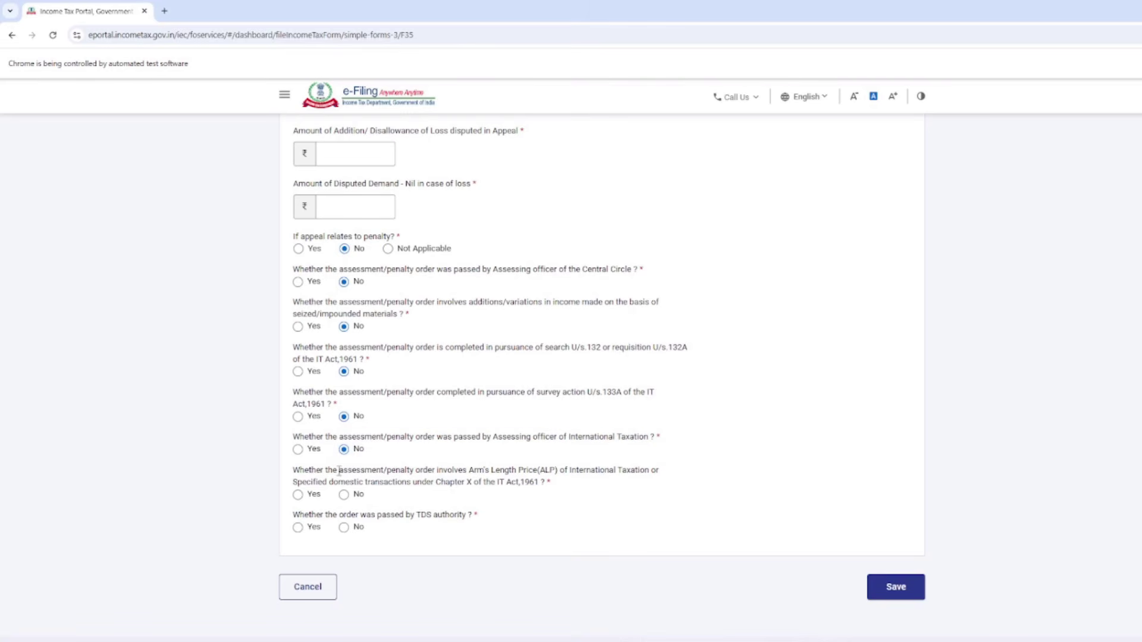
left_click_drag(348, 471, 421, 482)
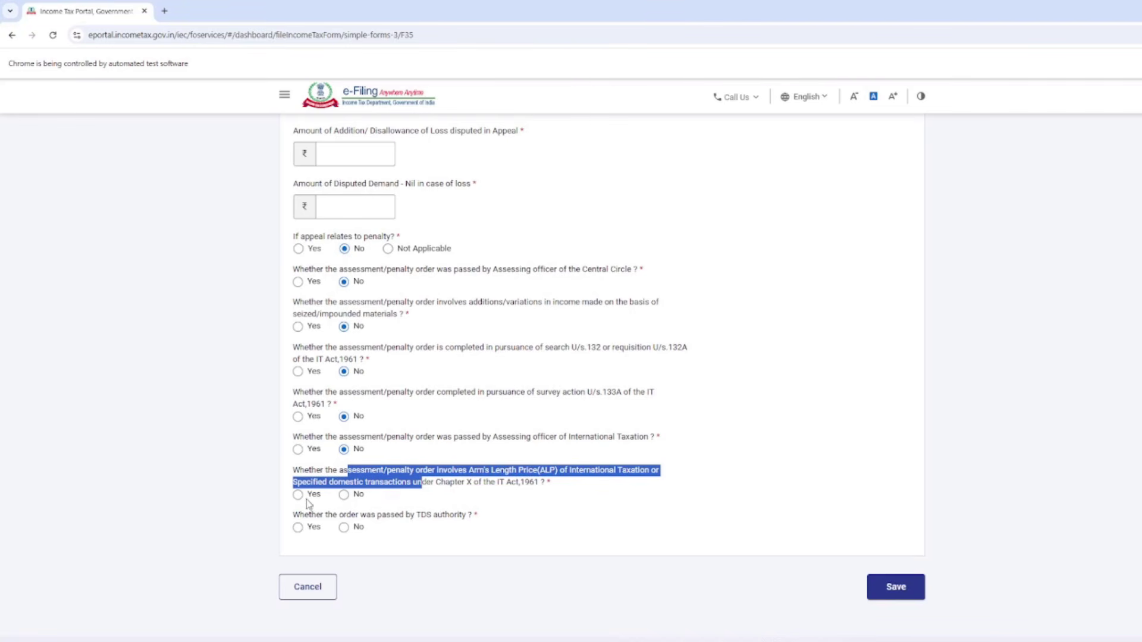
left_click(344, 495)
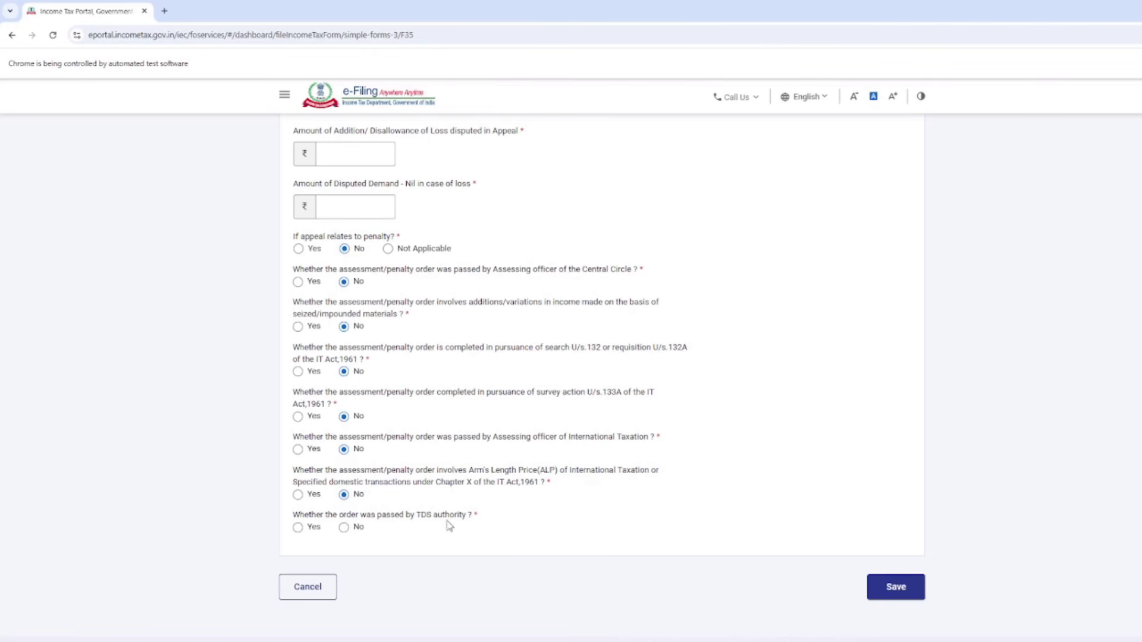
Step: Answer No for an order passed by the TDS authority and save the Appeal Details section
left_click(344, 528)
scroll(515, 544, "down", 1)
scroll(516, 544, "up", 1)
scroll(515, 544, "down", 2)
left_click(896, 587)
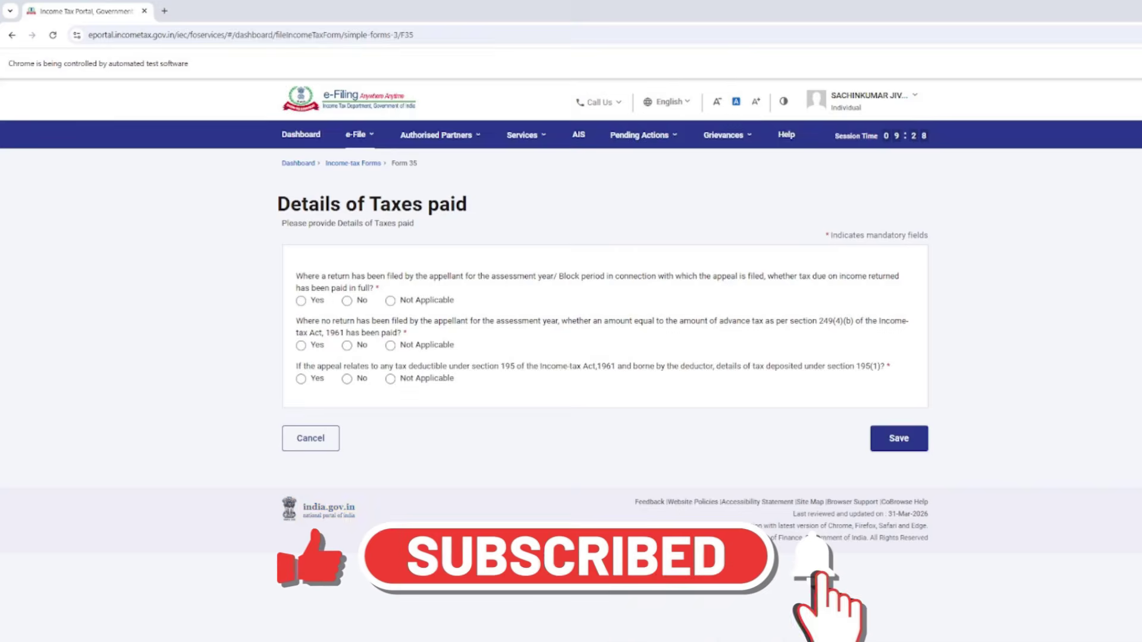
Step: Review the questions on filed and unfiled returns, and mark full payment of tax due on income returned as Not Applicable
left_click_drag(302, 273, 559, 277)
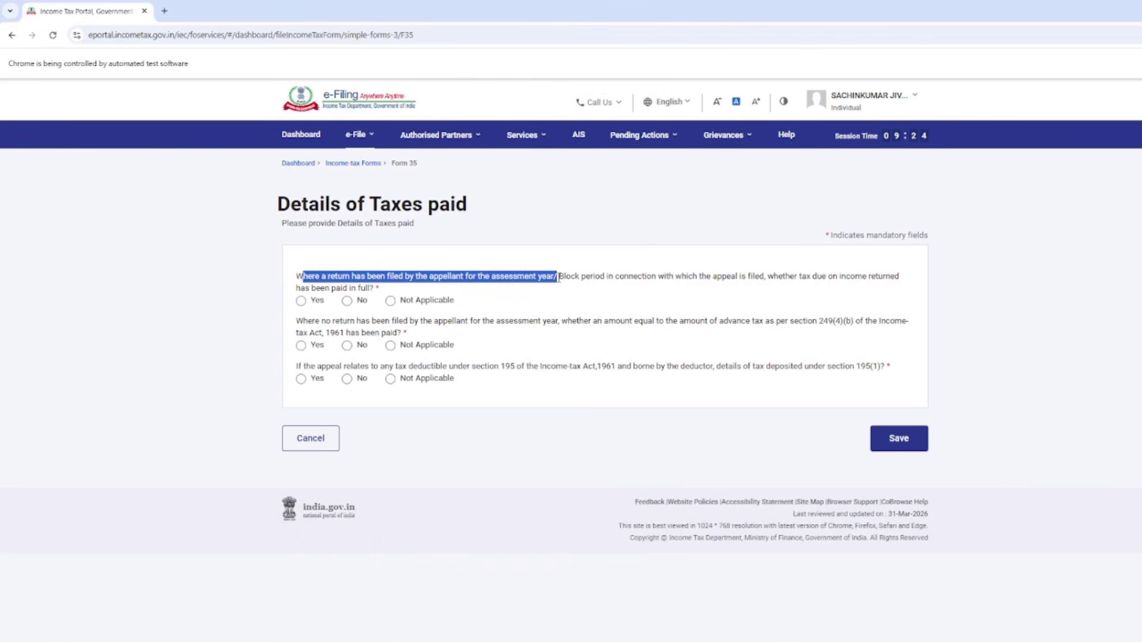
left_click(770, 277)
left_click_drag(770, 277, 824, 290)
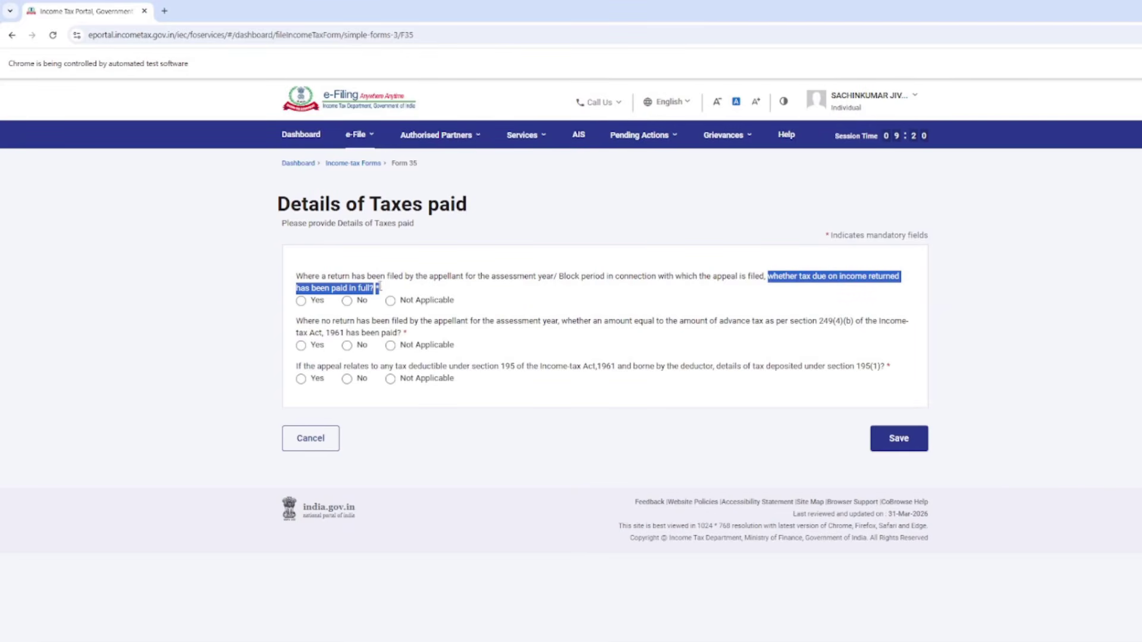
left_click_drag(377, 288, 377, 286)
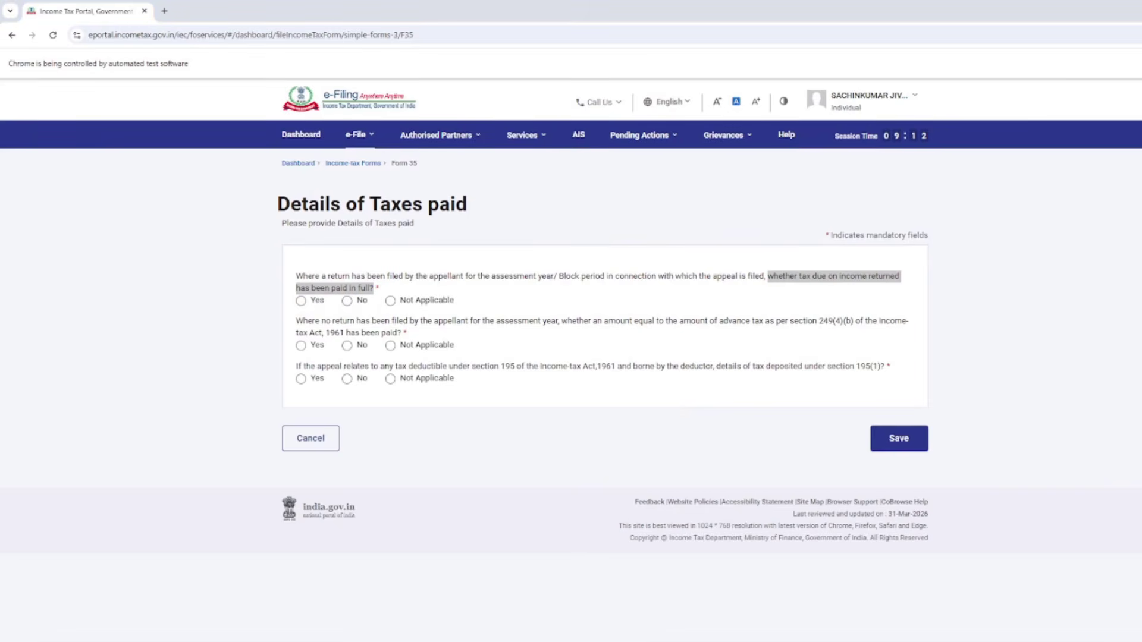
left_click(253, 363)
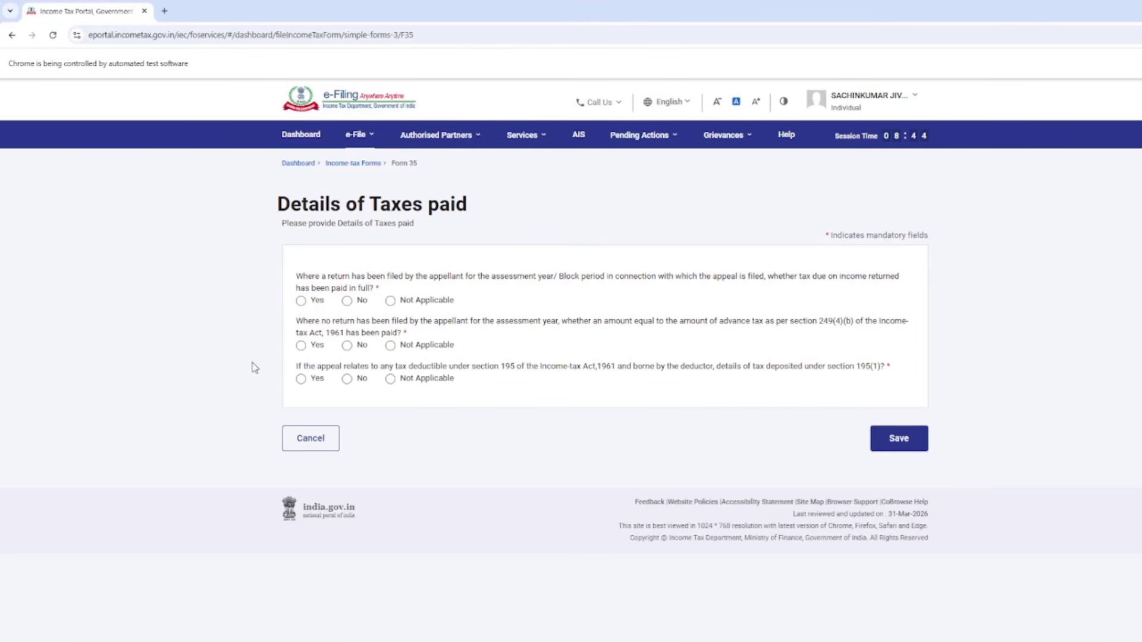
left_click_drag(293, 324, 826, 336)
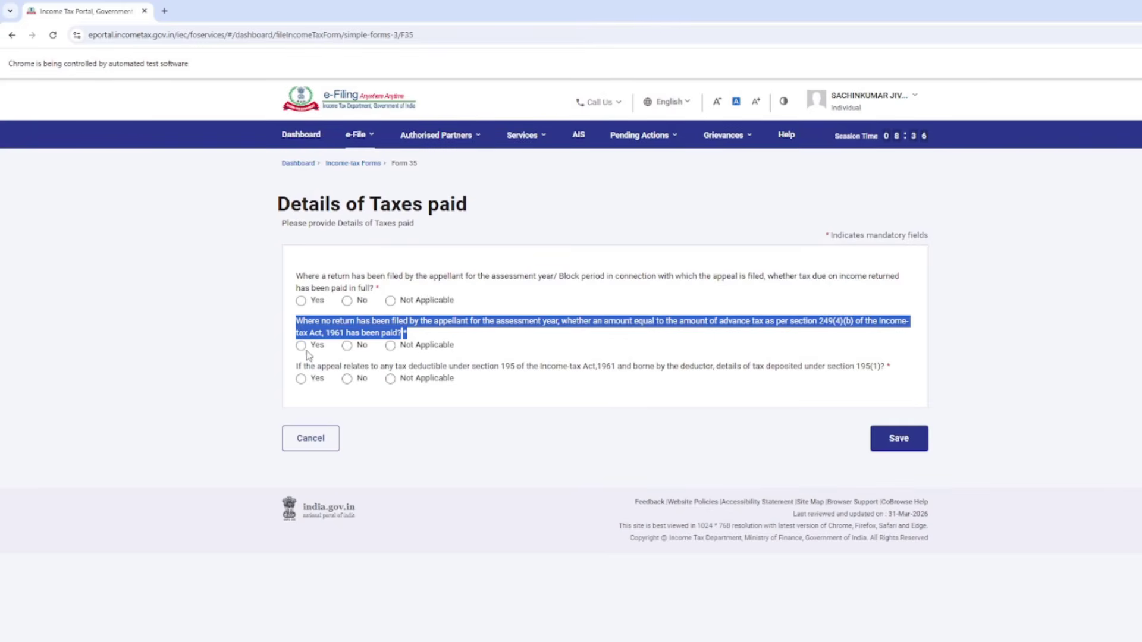
left_click(301, 301)
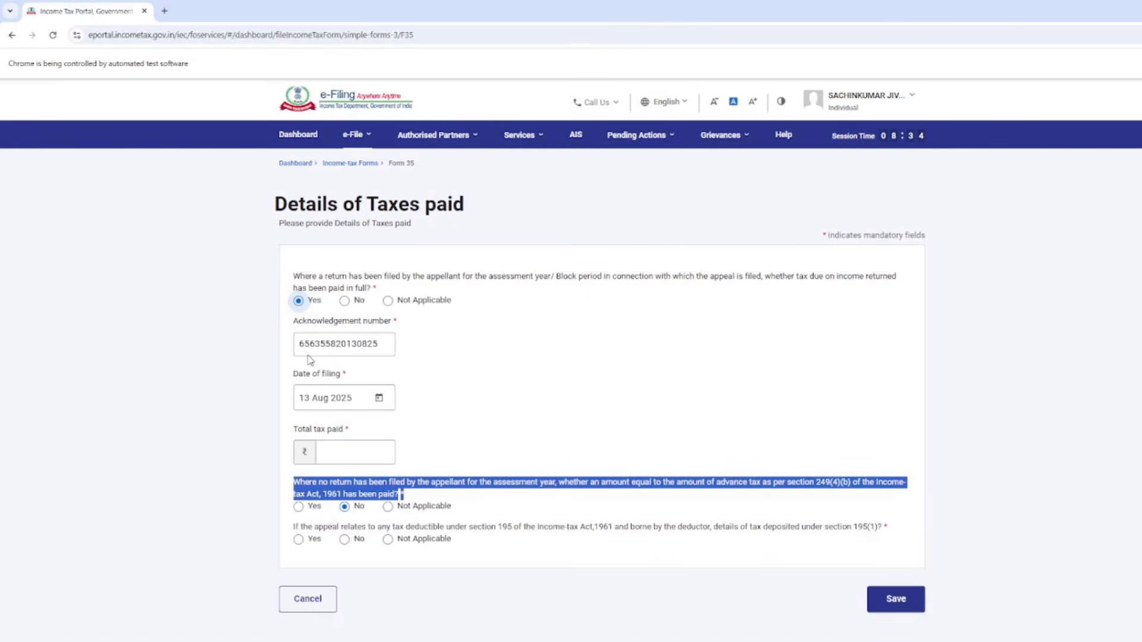
left_click(388, 300)
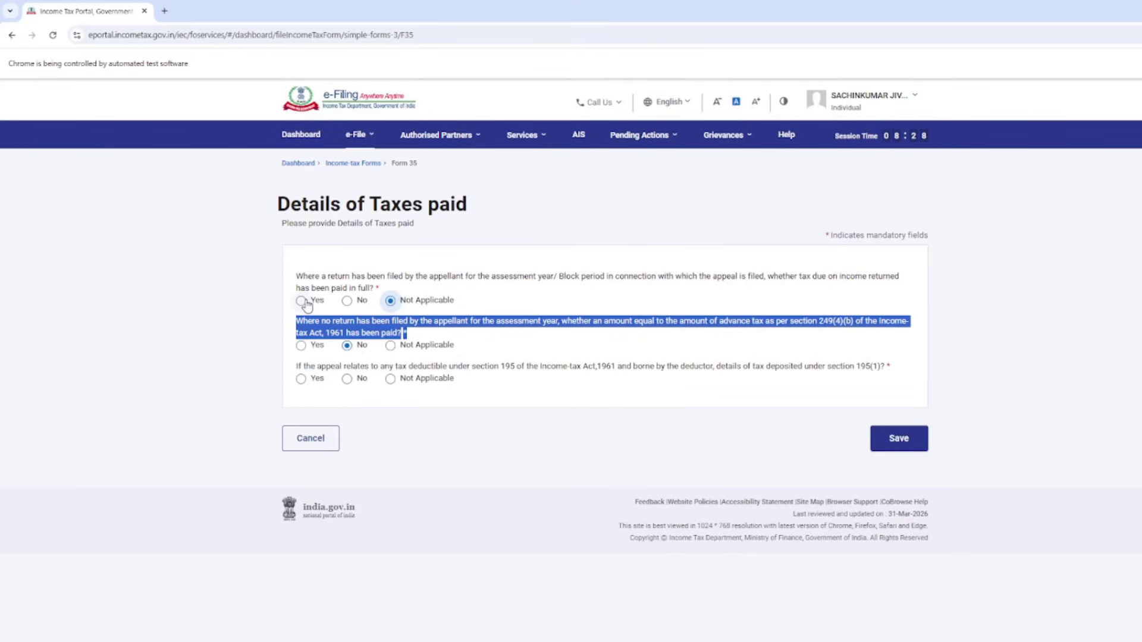
Step: Mark the section 195 and section 249(4)(b) advance tax questions as Not Applicable and save the Details of Taxes paid section
left_click_drag(310, 366, 896, 371)
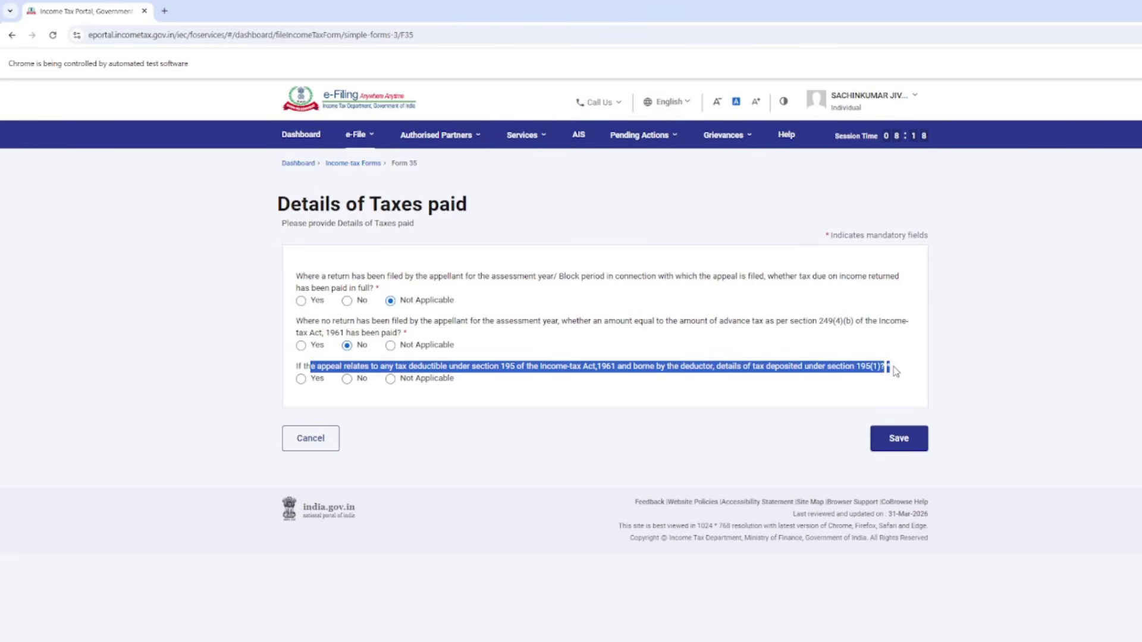
left_click(472, 364)
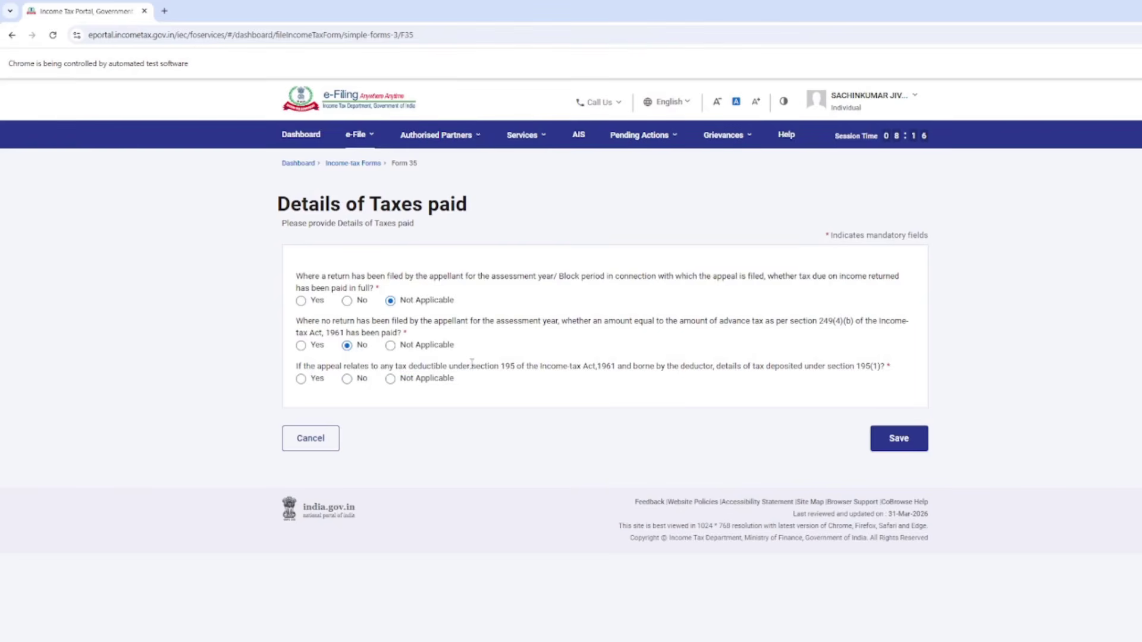
left_click_drag(471, 366, 530, 367)
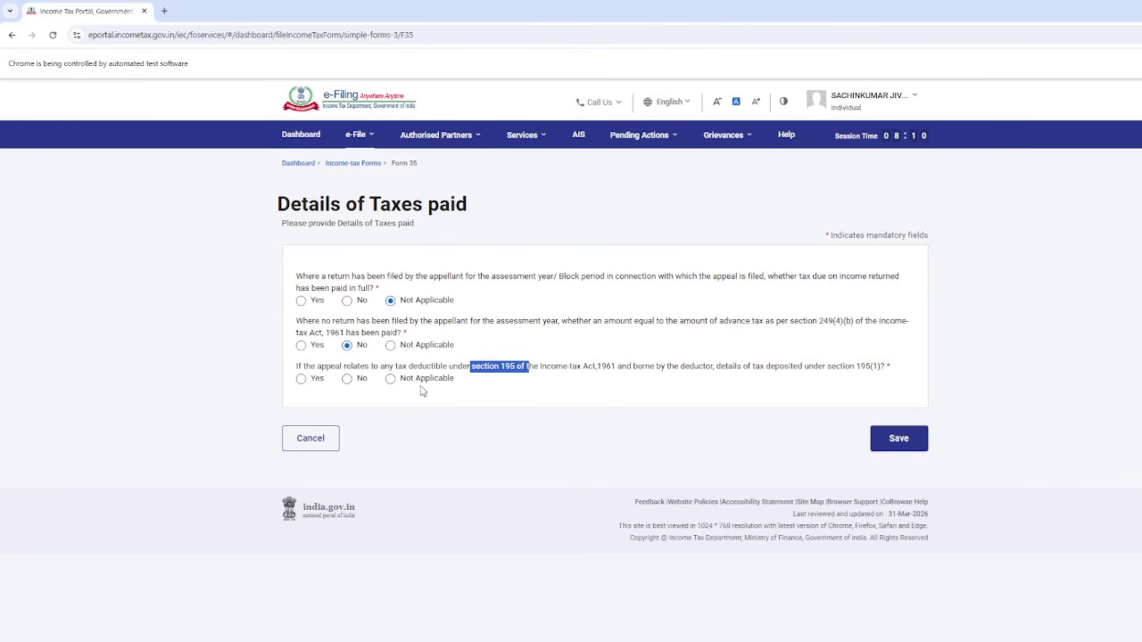
left_click(393, 382)
left_click(390, 347)
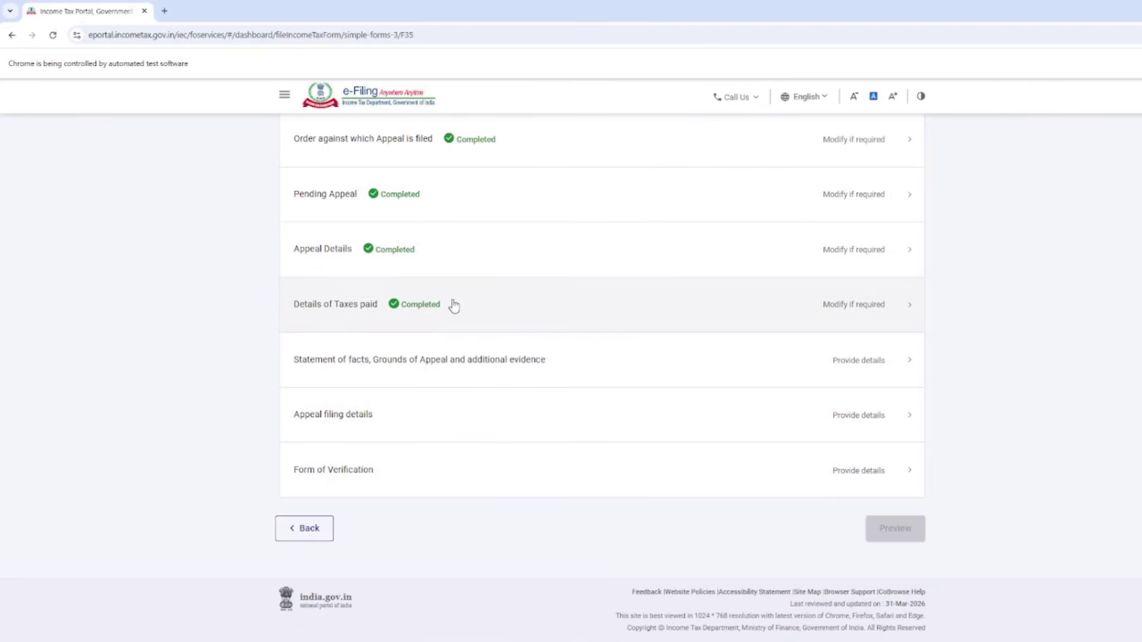
Step: Open the section on facts, grounds and additional evidence, and enter "PLEASE CONSIDER THE ATTACHED DOCUMENTS" as the facts of the case
left_click(483, 357)
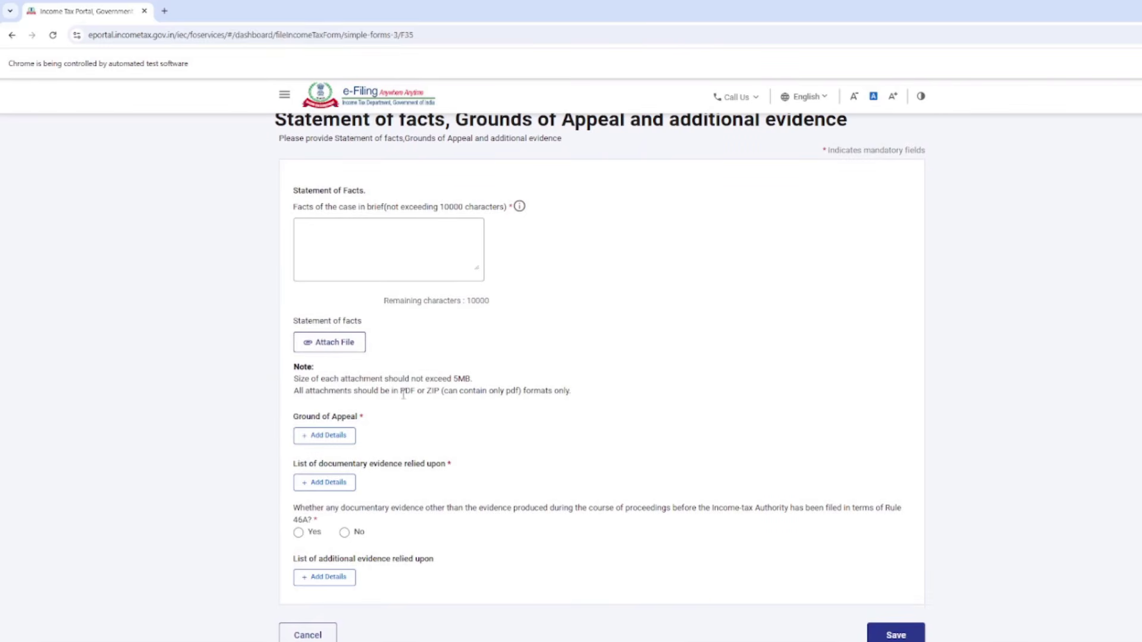
left_click_drag(415, 379, 502, 375)
left_click(507, 376)
scroll(411, 367, "down", 1)
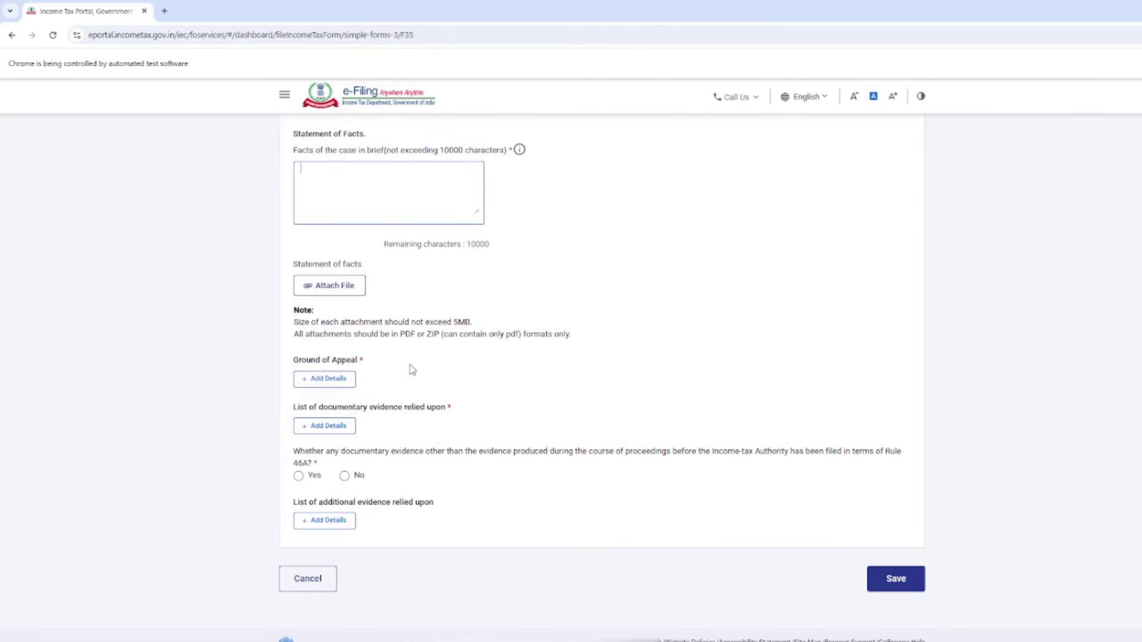
left_click(331, 390)
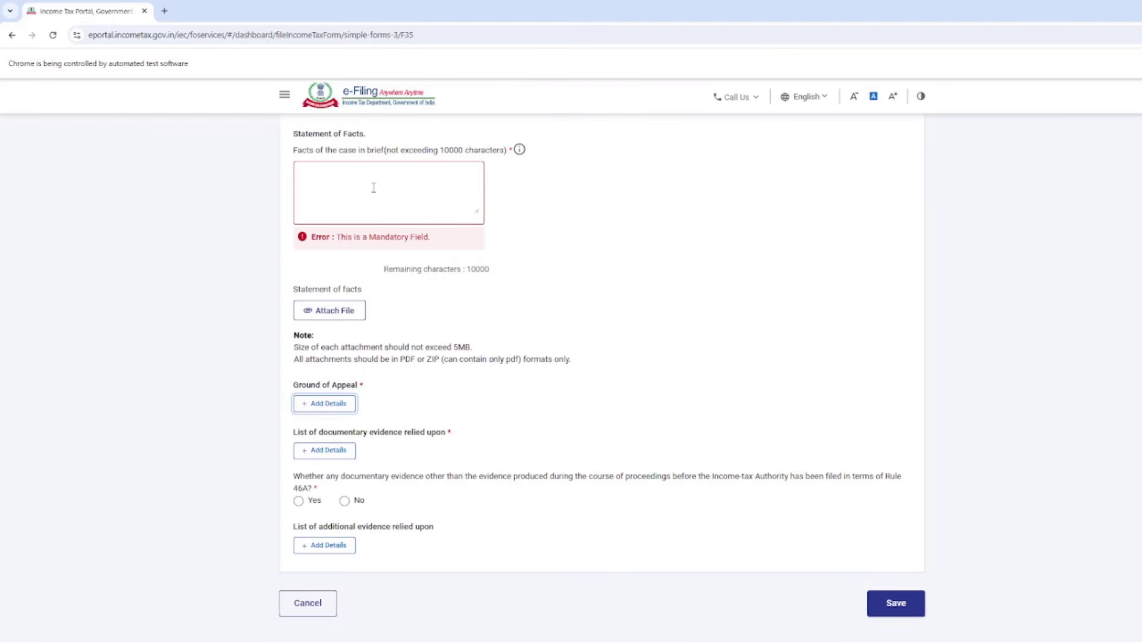
left_click(347, 198)
type("PLEASE CONSIDER THE ATTACHED DOCUMENTS")
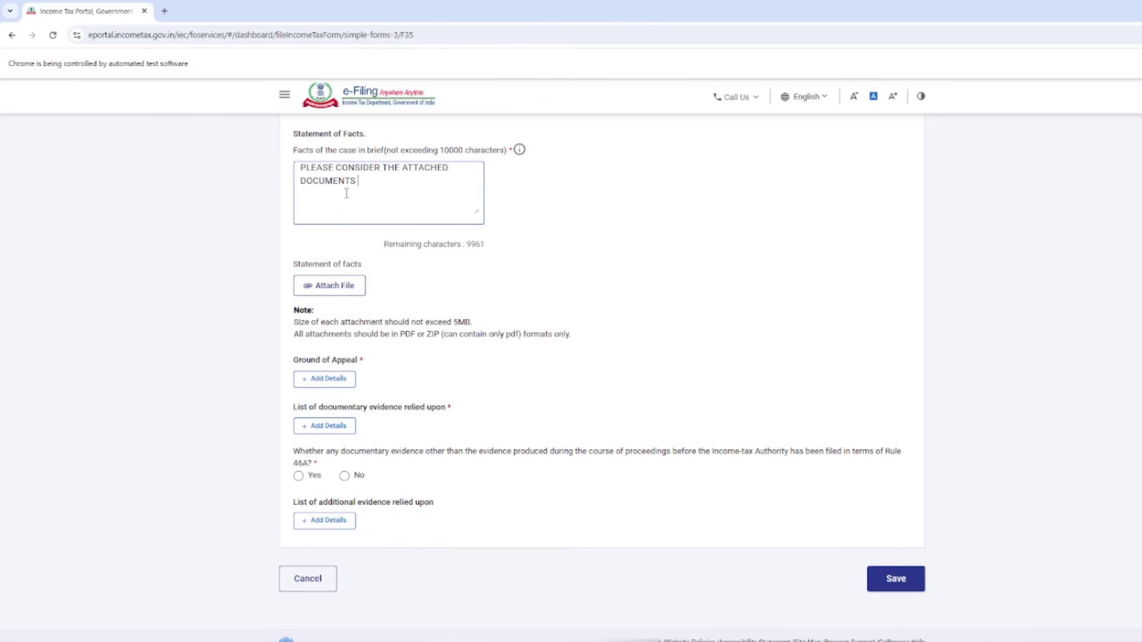
key("BackSpace")
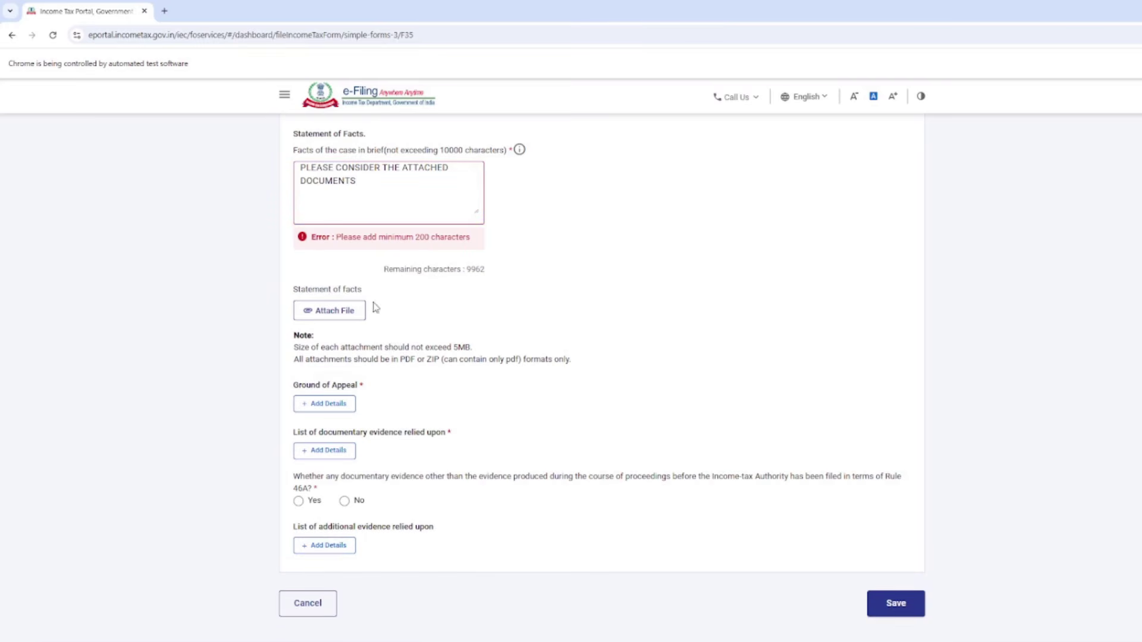
Step: Copy the facts sentence and paste it repeatedly to extend the statement past the 200-character minimum
left_click_drag(377, 181, 293, 169)
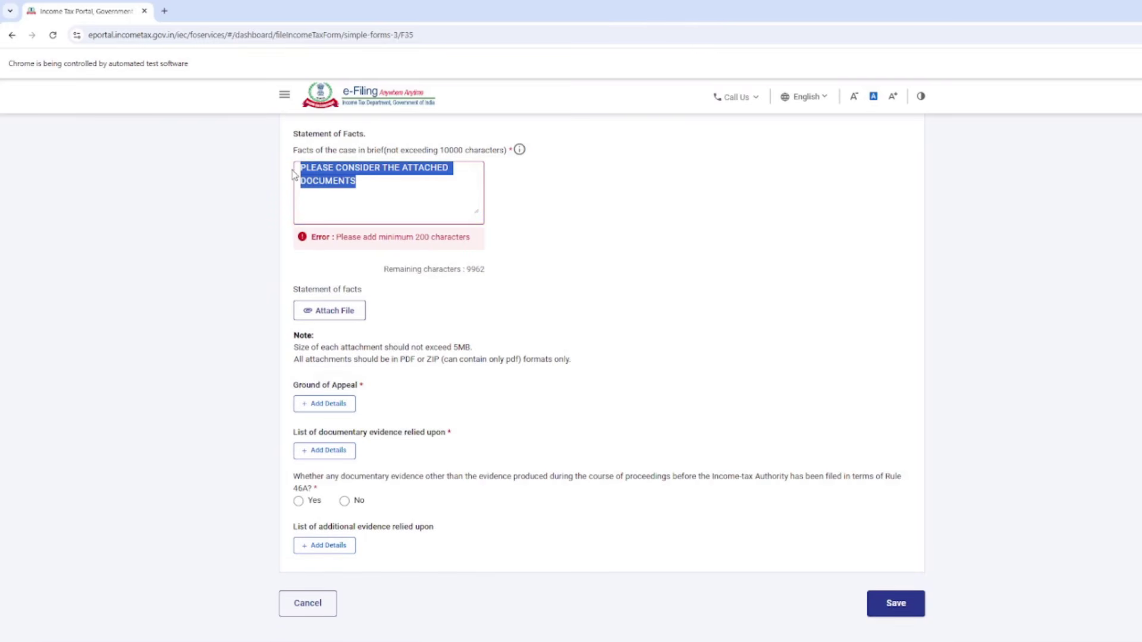
left_click(363, 183)
key("ctrl+v")
key("ctrl+v")
key("ctrl+v")
key("ctrl+v")
key("ctrl+v")
key("ctrl+v")
key("ctrl+v")
key("ctrl+v")
key("ctrl+v")
key("ctrl+v")
key("ctrl+v")
key("ctrl+v")
key("ctrl+v")
Step: Start a new Ground of Appeal entry and go through its ground text and Amount involved fields
left_click(344, 381)
scroll(523, 370, "down", 3)
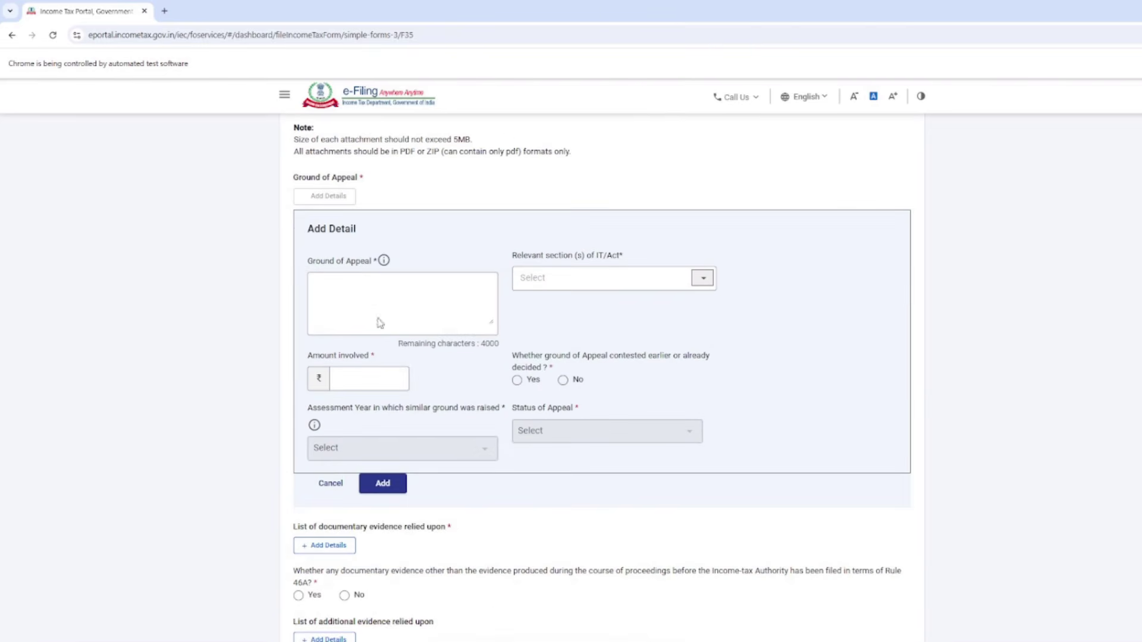
left_click(374, 298)
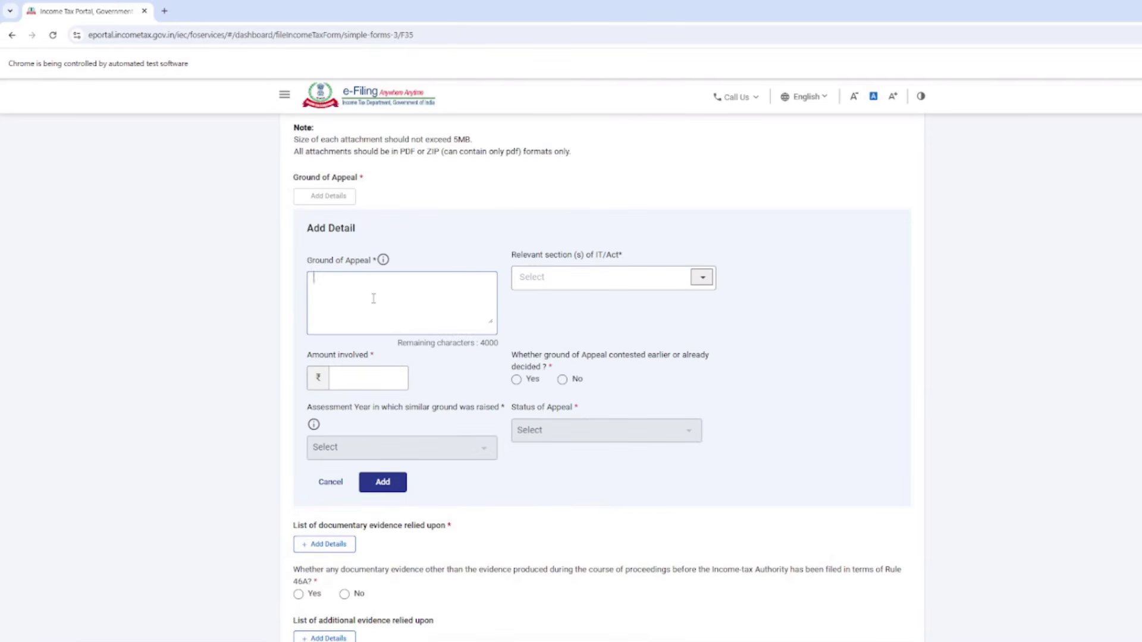
left_click(364, 384)
left_click(586, 326)
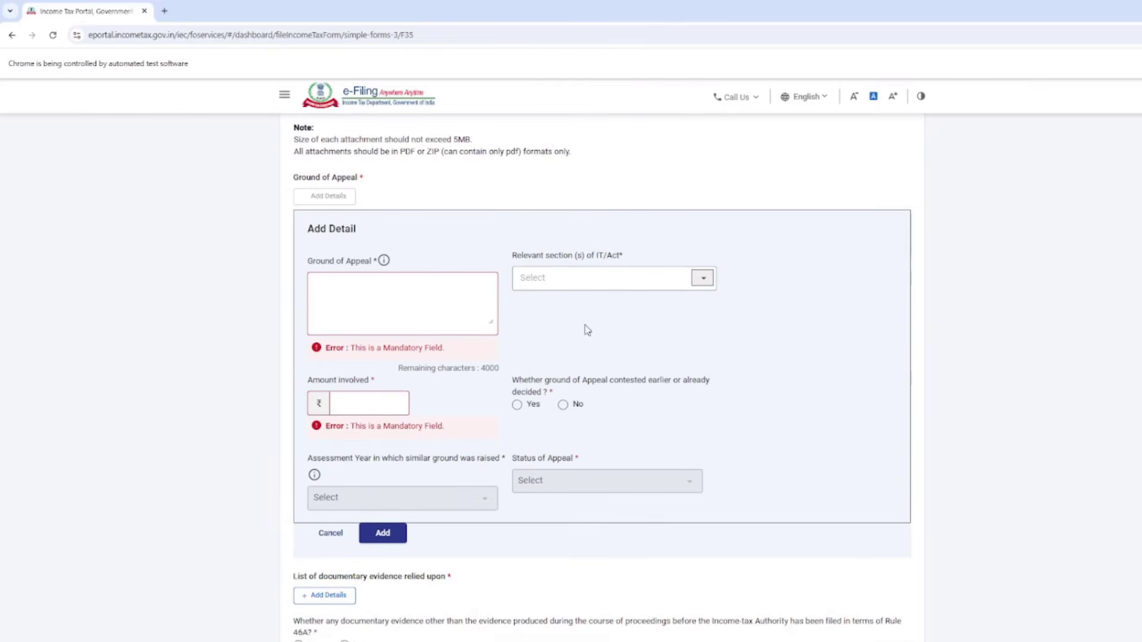
Step: Look through the list of relevant sections of the Income-tax Act for the ground of appeal
left_click(709, 286)
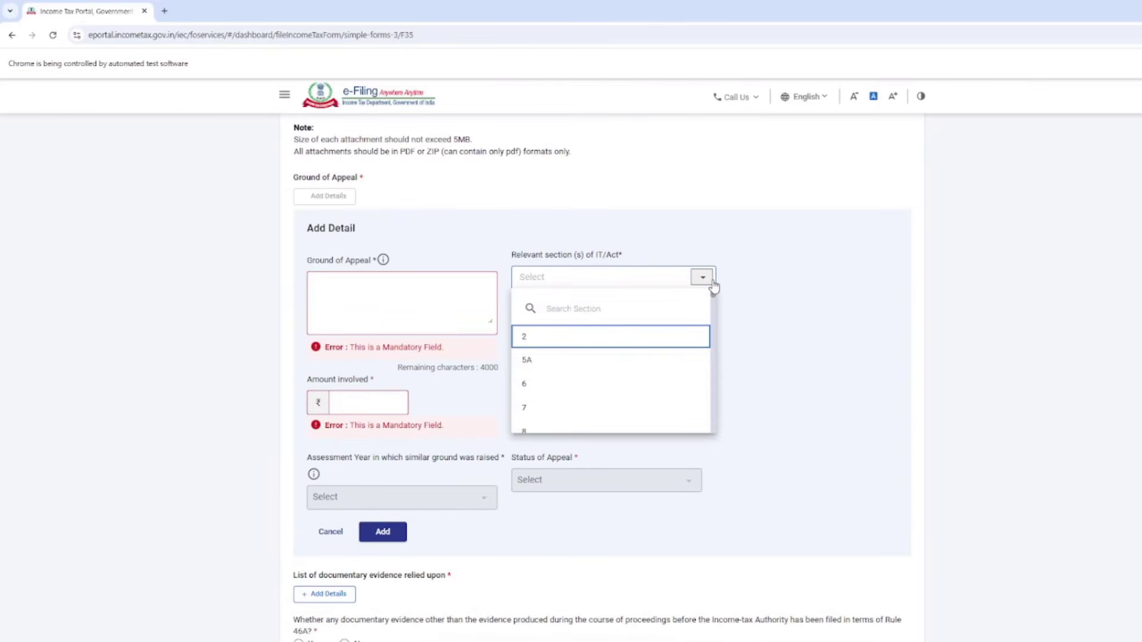
scroll(640, 376, "down", 3)
left_click(808, 322)
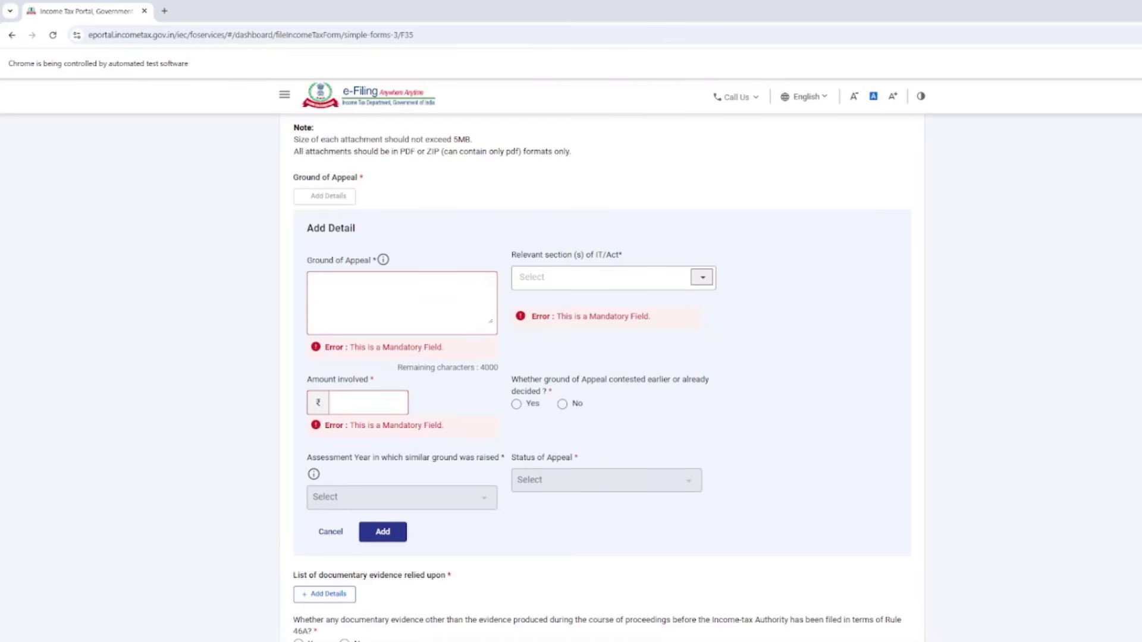
scroll(665, 265, "down", 1)
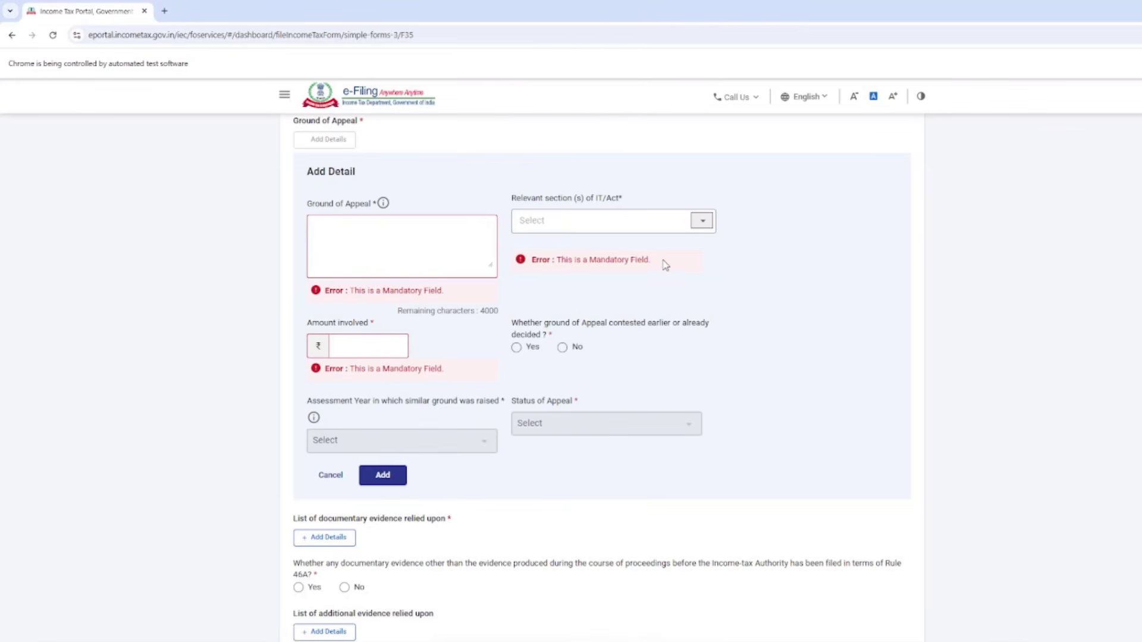
left_click(706, 224)
scroll(610, 340, "down", 5)
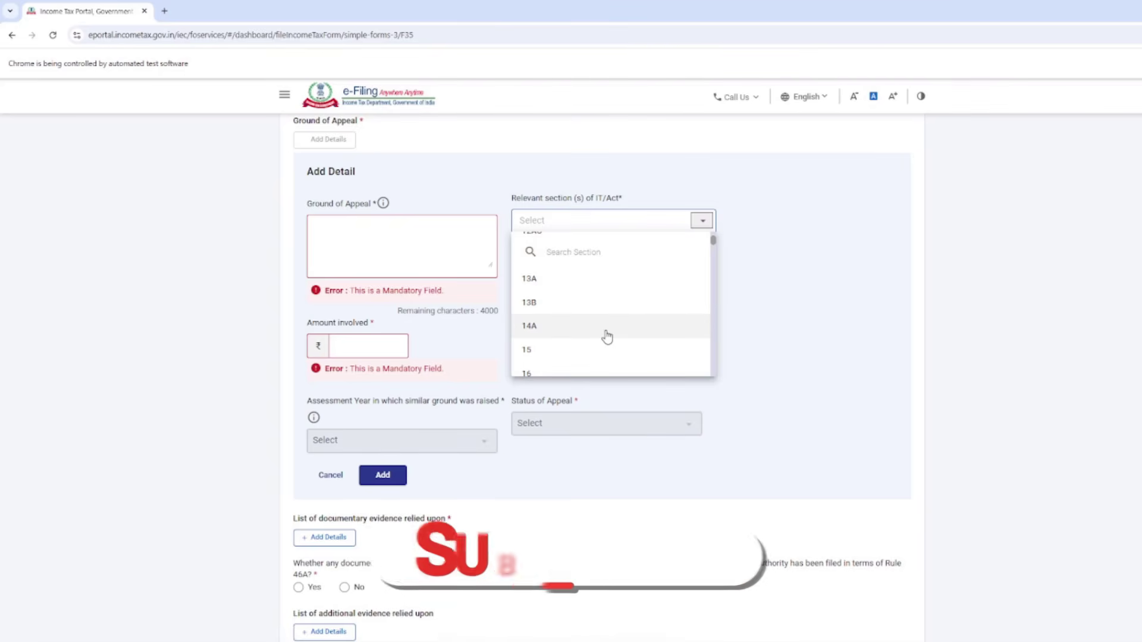
scroll(605, 334, "down", 12)
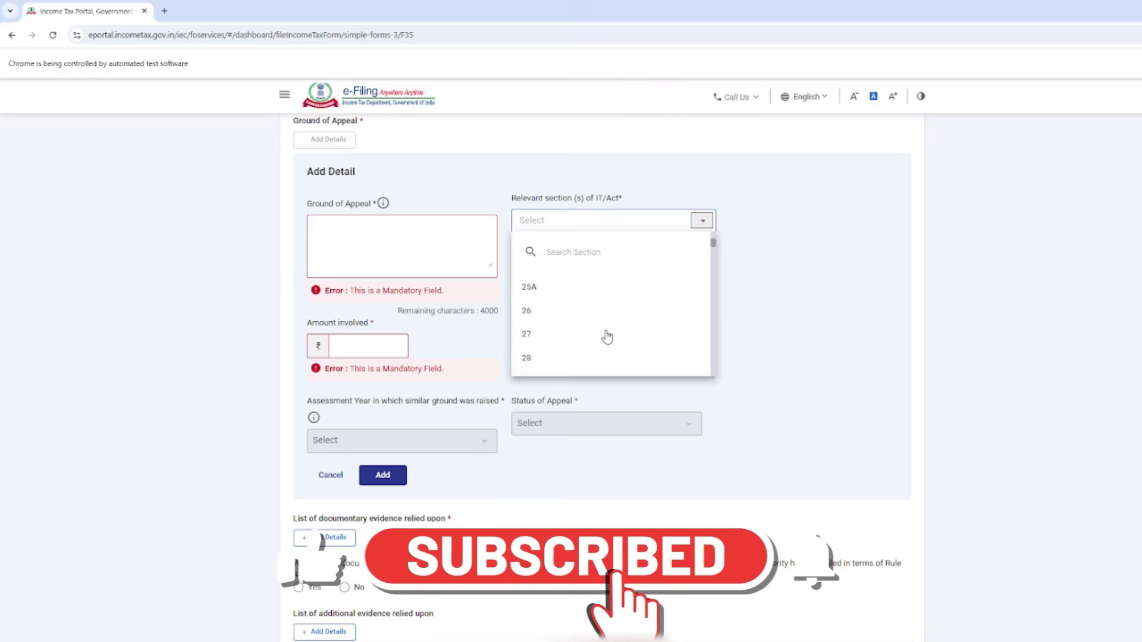
left_click_drag(715, 253, 730, 283)
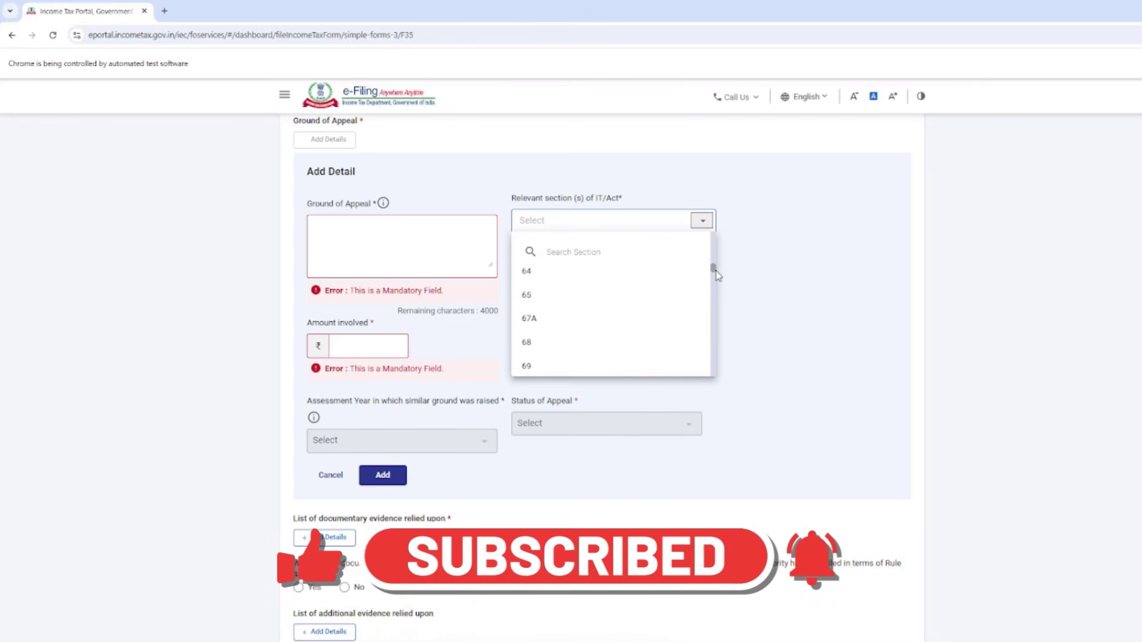
left_click(774, 326)
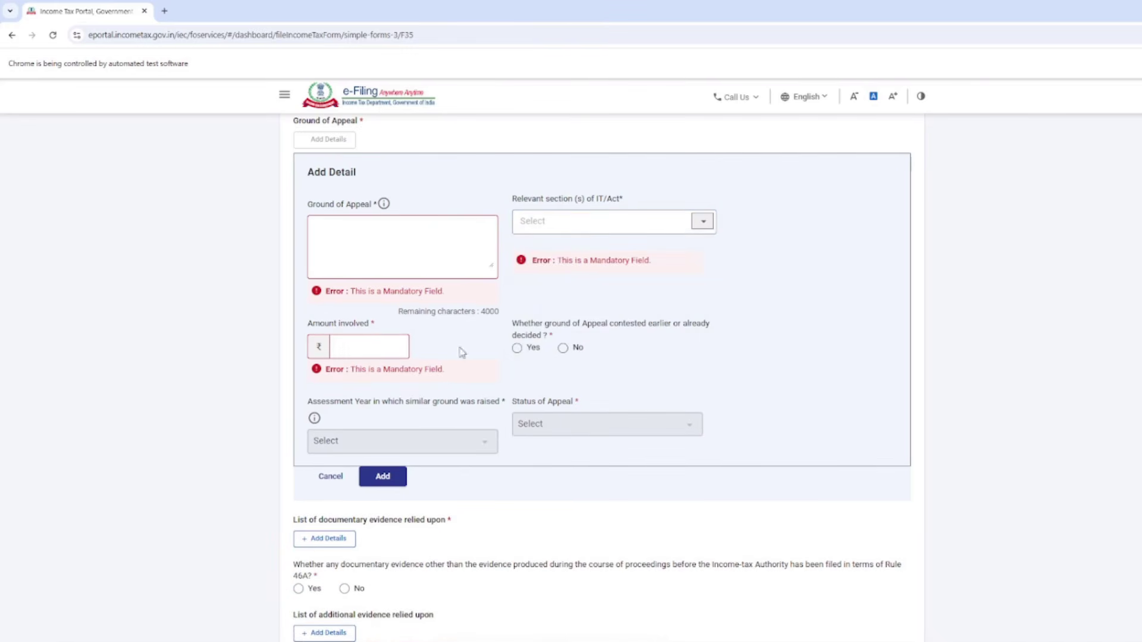
Step: Answer No to whether the ground of appeal was contested earlier or already decided
left_click_drag(519, 324, 544, 324)
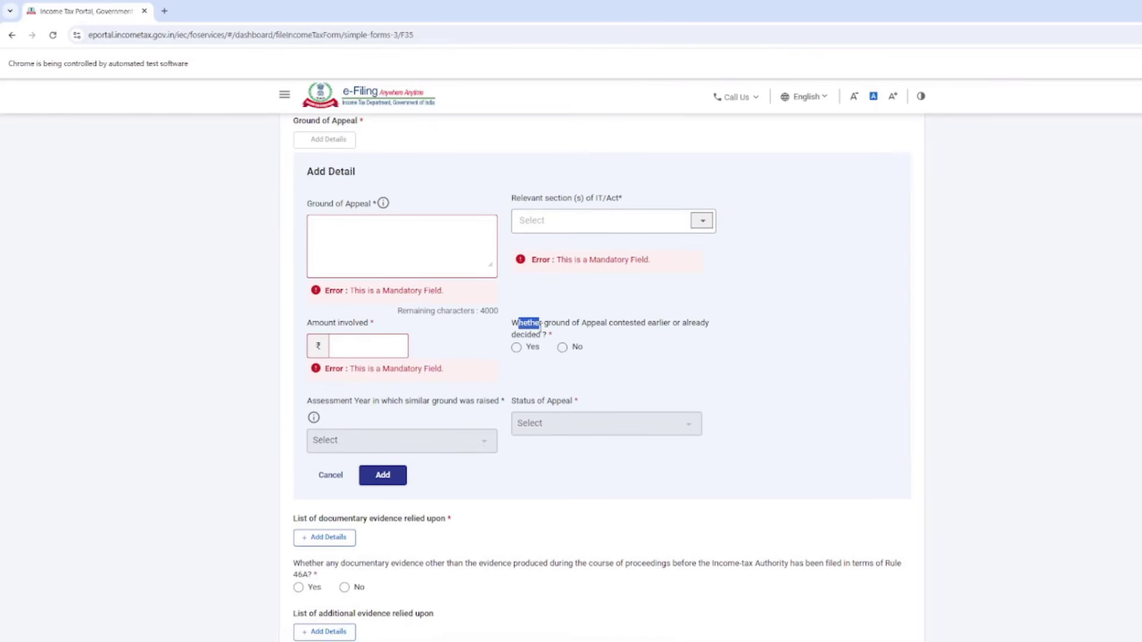
left_click(517, 328)
left_click(561, 349)
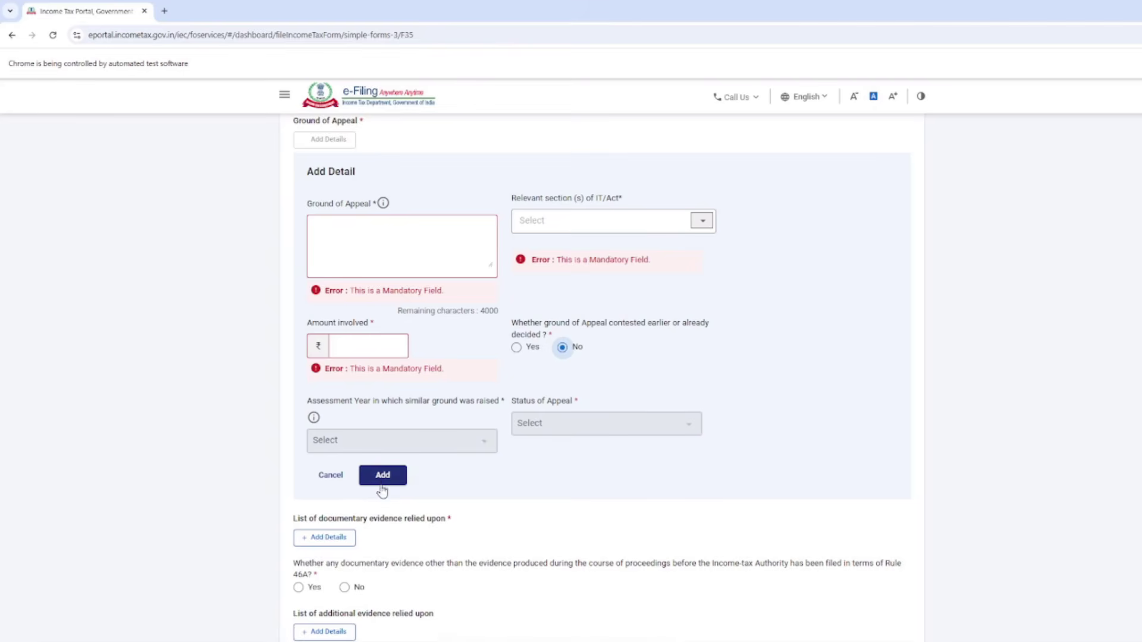
Step: Review the similar-ground assessment year field, the statement of facts attachment, the evidence lists and the Rule 46A documentary evidence question
double_click(364, 402)
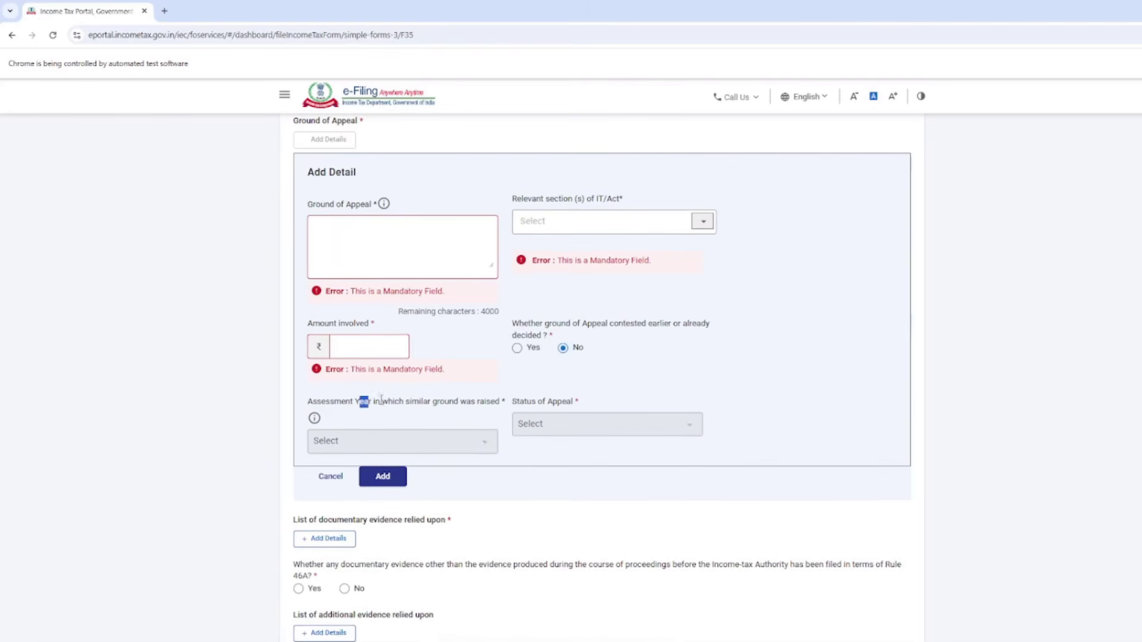
left_click(472, 402)
left_click_drag(463, 402, 479, 403)
scroll(375, 490, "down", 3)
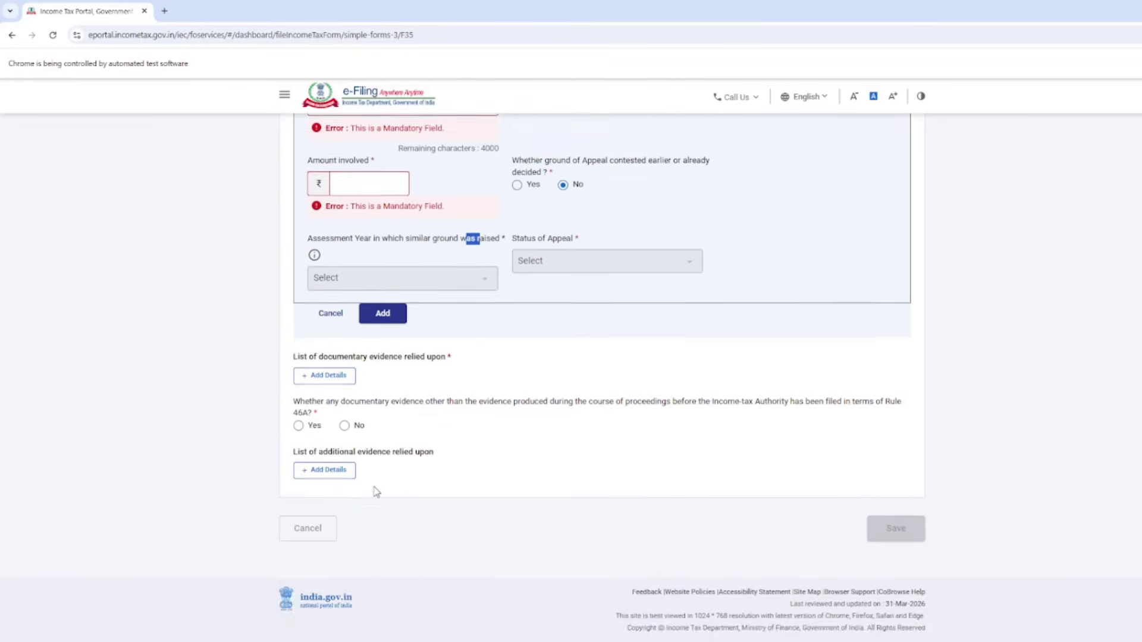
scroll(376, 491, "up", 1)
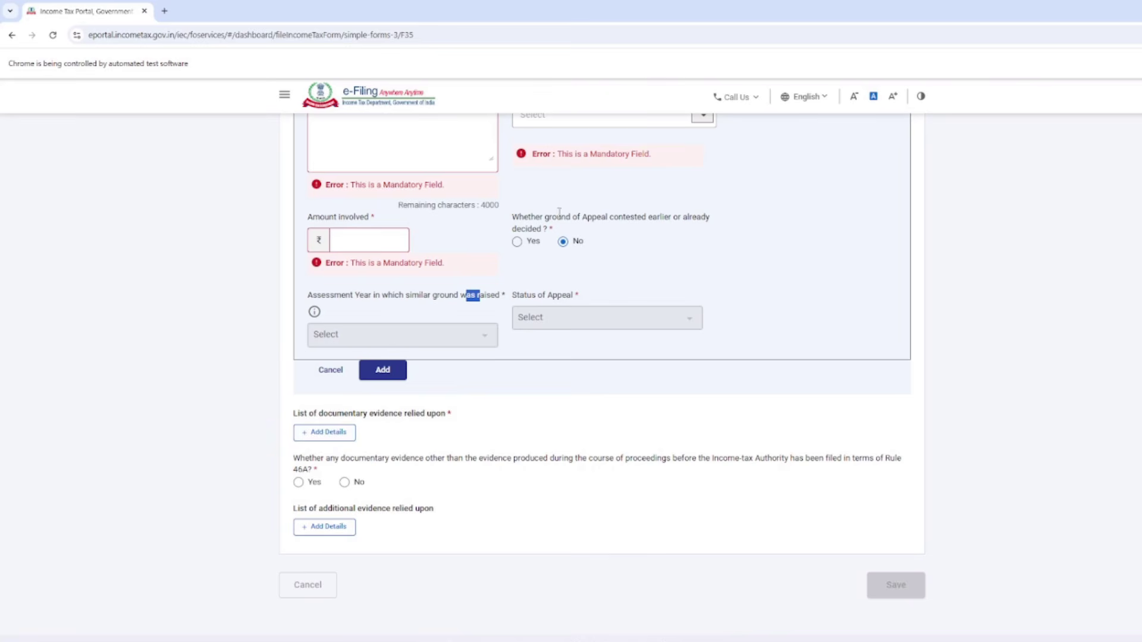
key("alt+Tab")
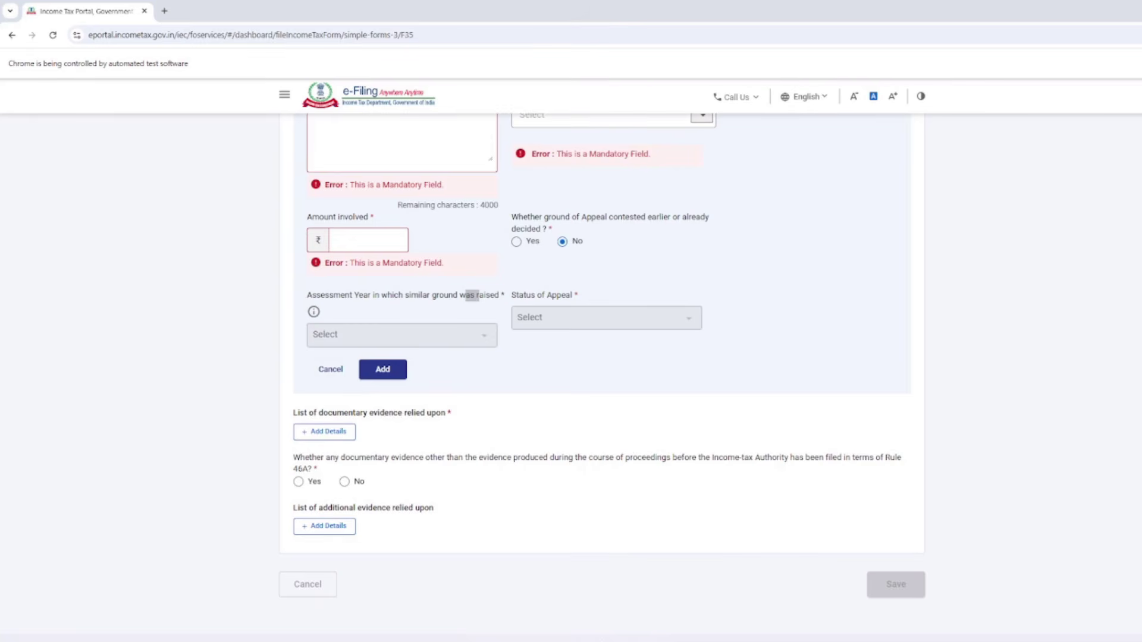
scroll(602, 375, "up", 3)
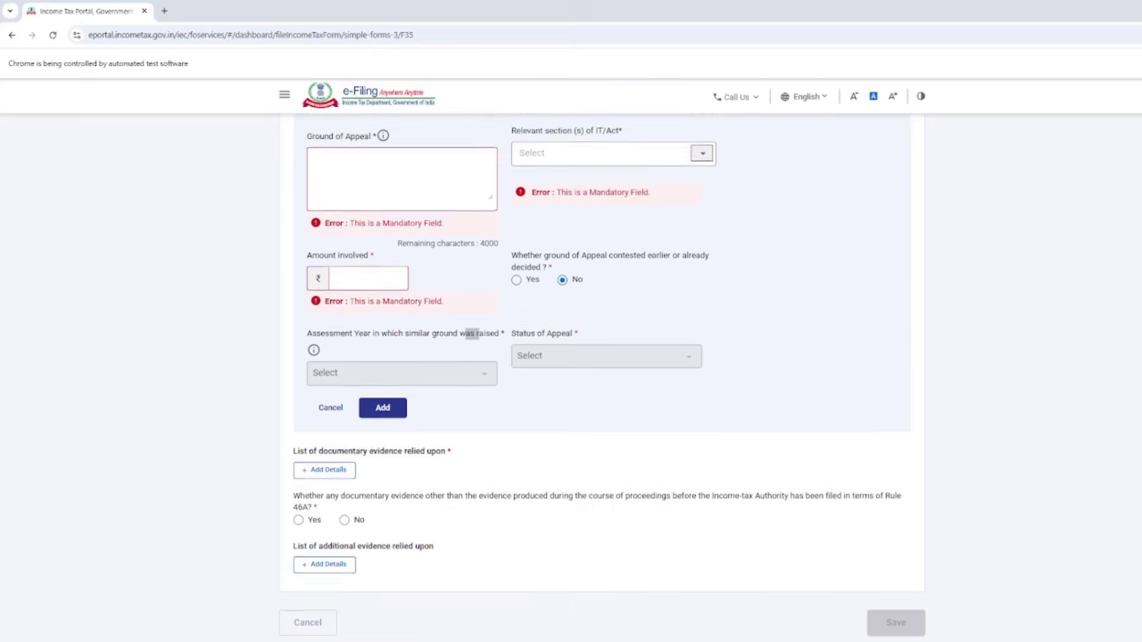
left_click(209, 449)
scroll(411, 372, "up", 3)
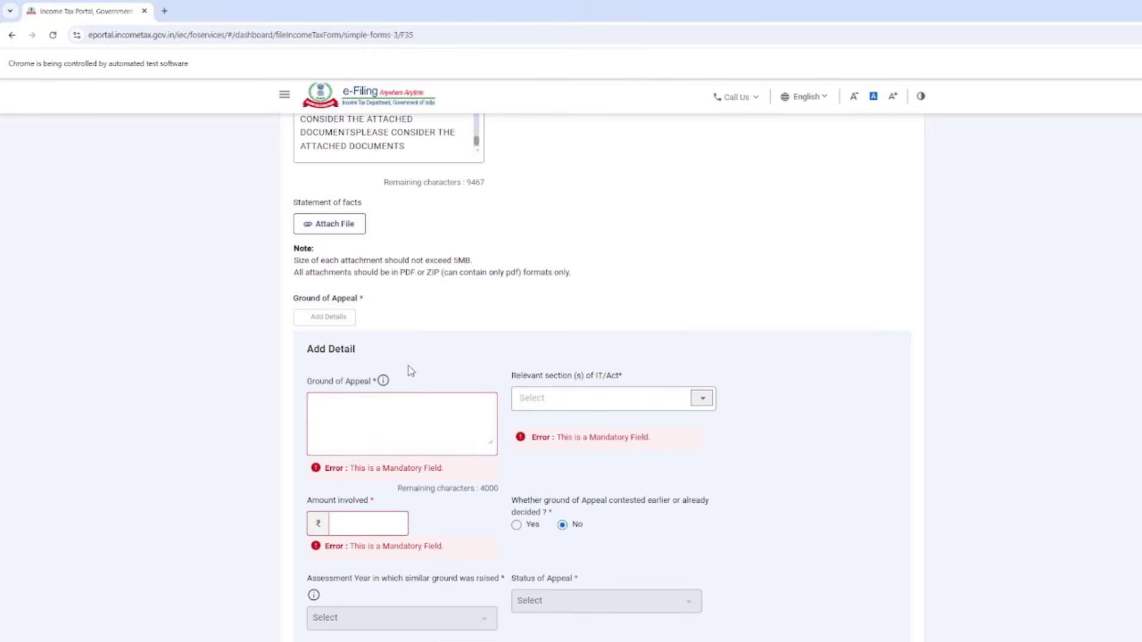
scroll(412, 380, "down", 4)
scroll(416, 378, "down", 3)
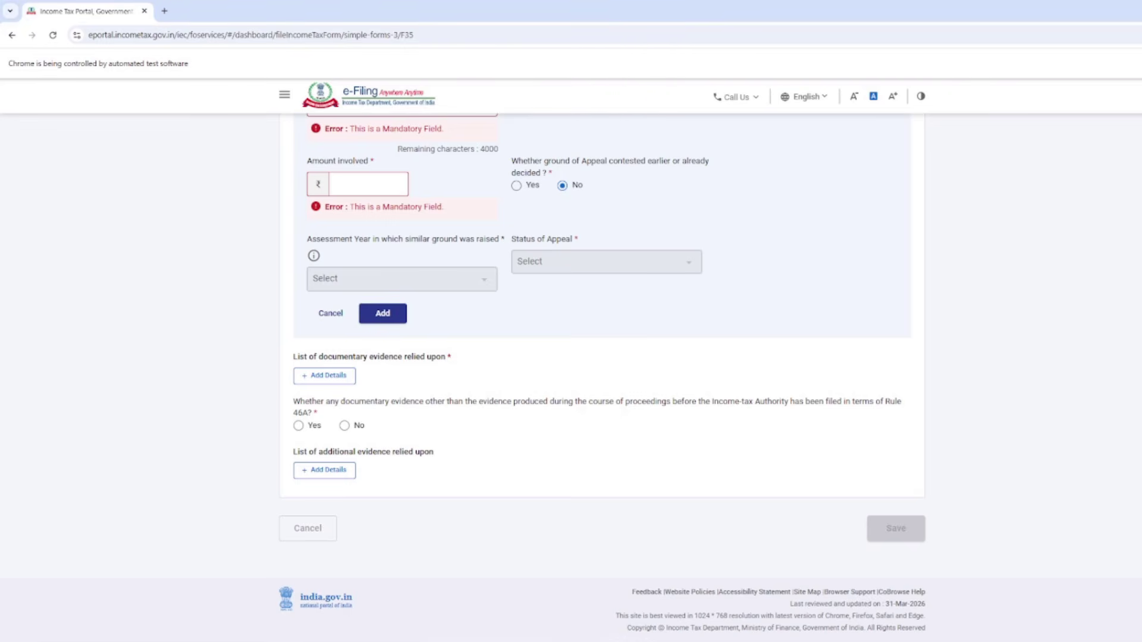
left_click_drag(331, 403, 555, 402)
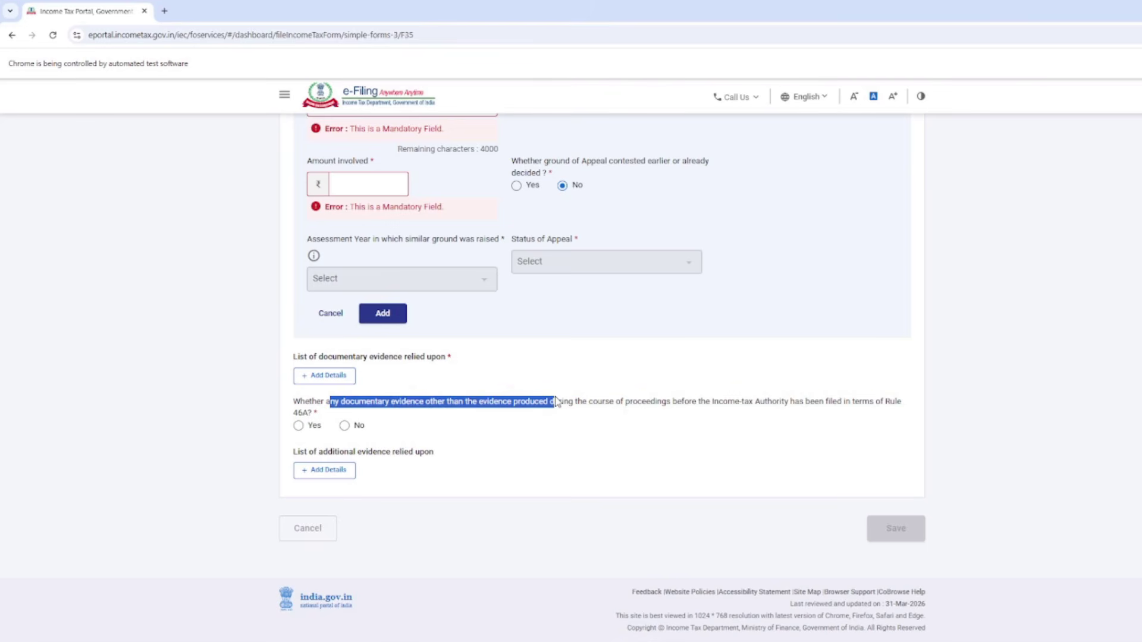
left_click(405, 425)
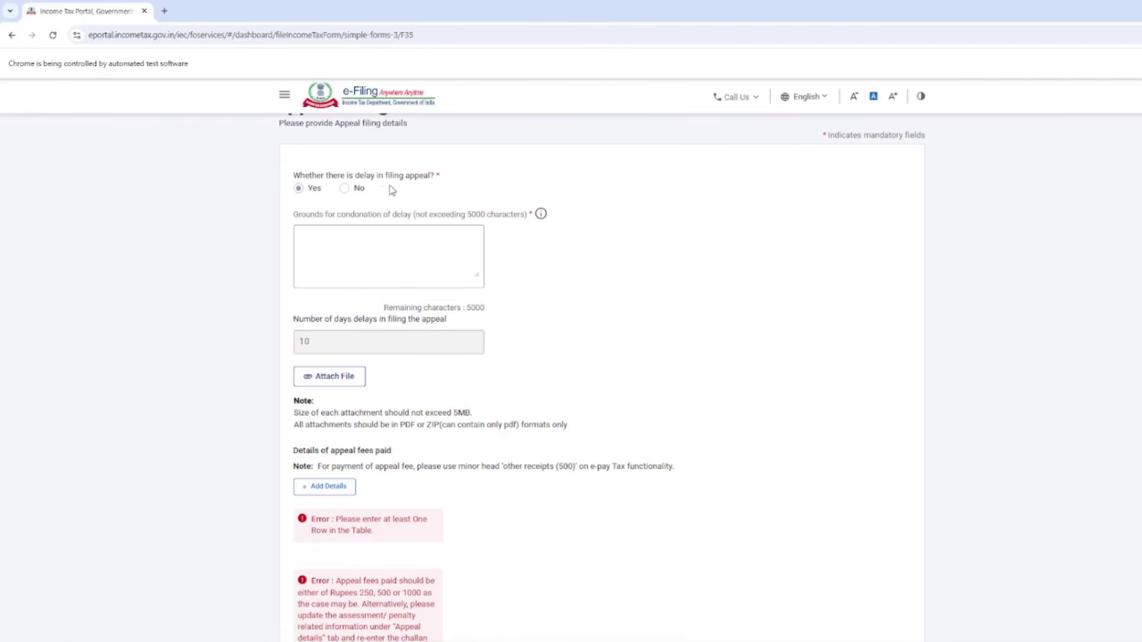
Step: Review the appeal filing questions on delay, grounds for condonation, number of days delayed and appeal fees paid
left_click_drag(347, 177, 435, 177)
left_click(370, 250)
scroll(412, 272, "down", 1)
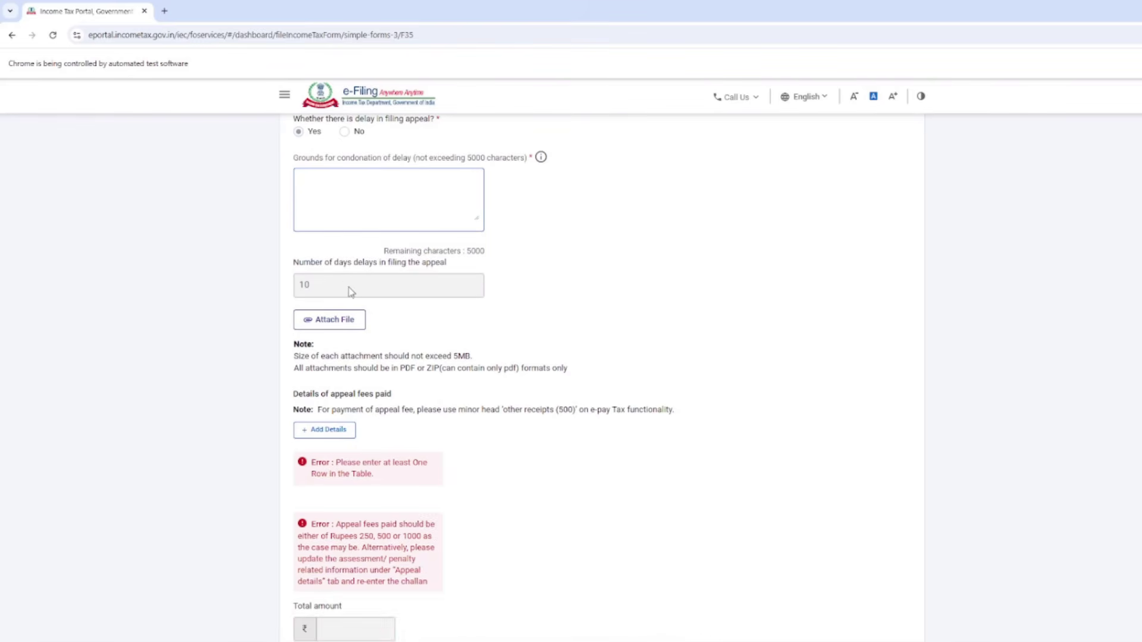
scroll(343, 296, "down", 3)
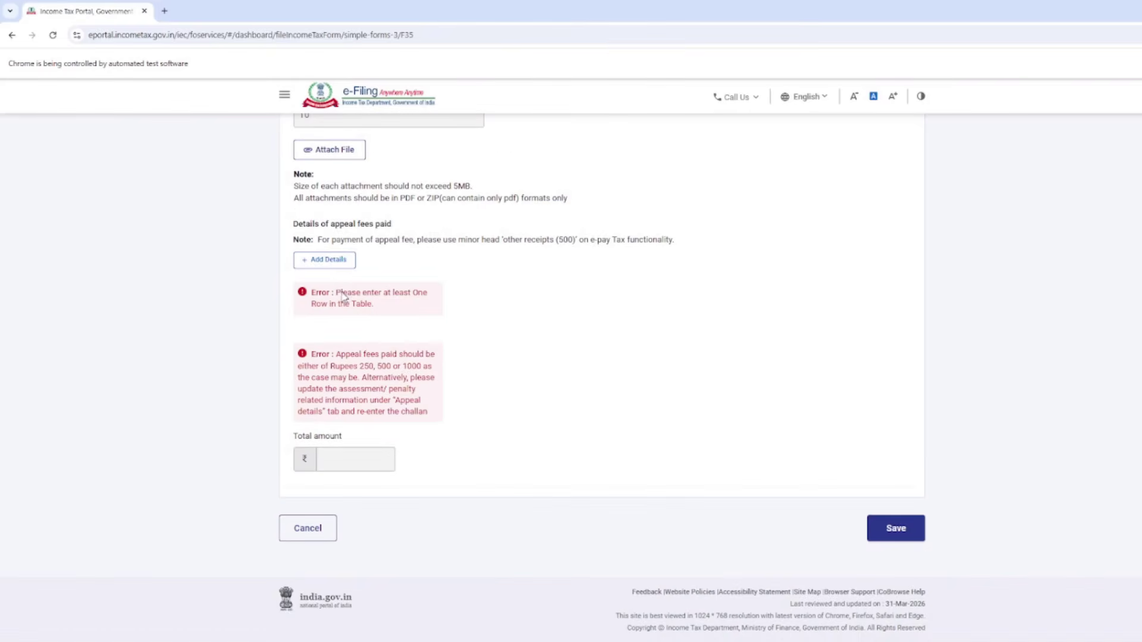
Step: Open a new appeal fee payment entry and review its BSR code, payment date, challan serial number and amount fields
left_click(342, 262)
scroll(454, 337, "down", 2)
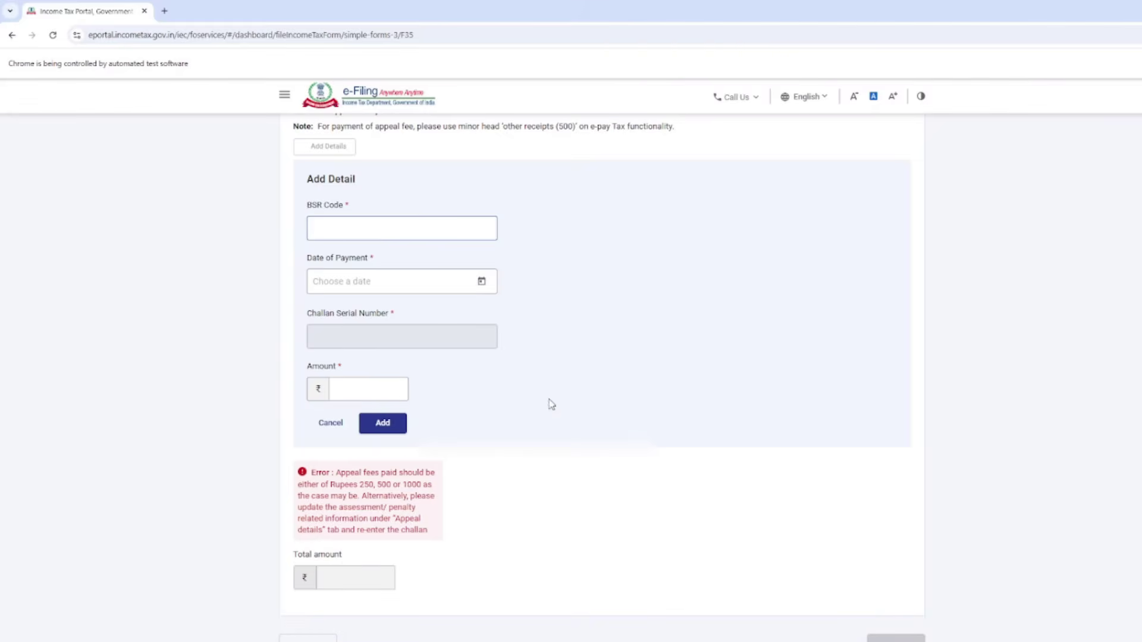
scroll(551, 405, "down", 1)
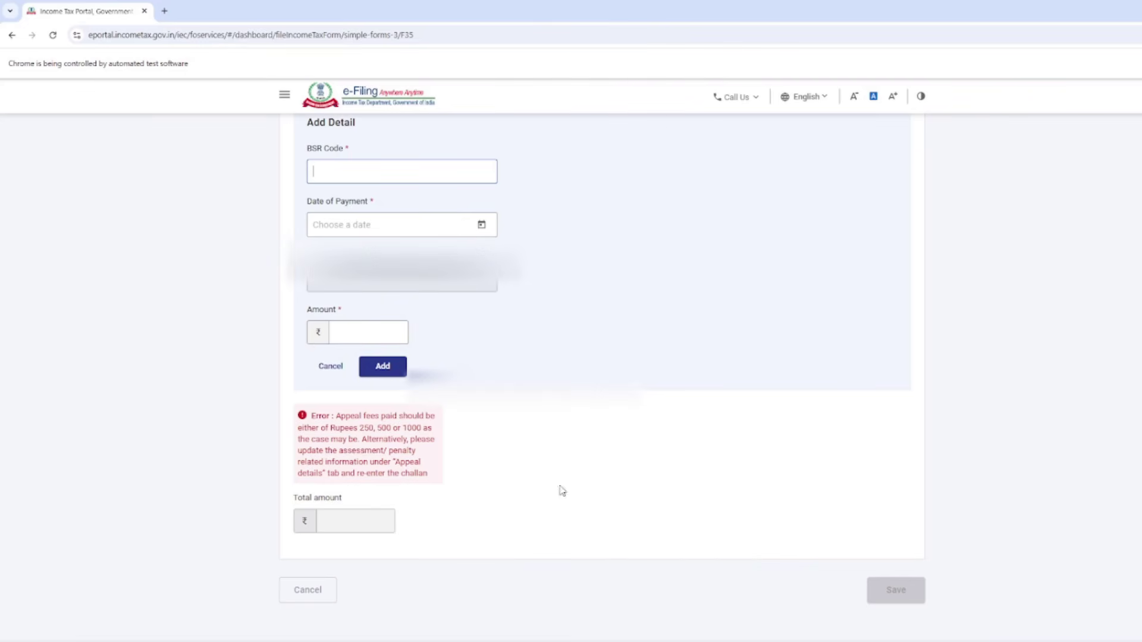
left_click(1141, 250)
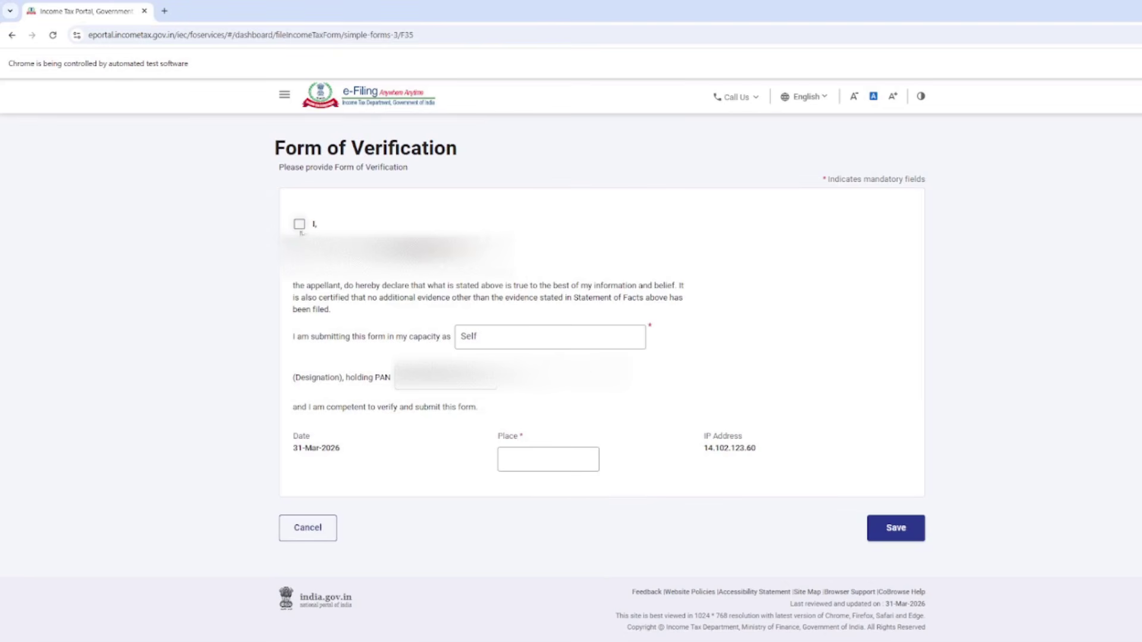
Step: Accept the appellant's declaration in the Form of Verification and proceed with e-verification by OTP on the Aadhaar-registered mobile number
left_click(300, 226)
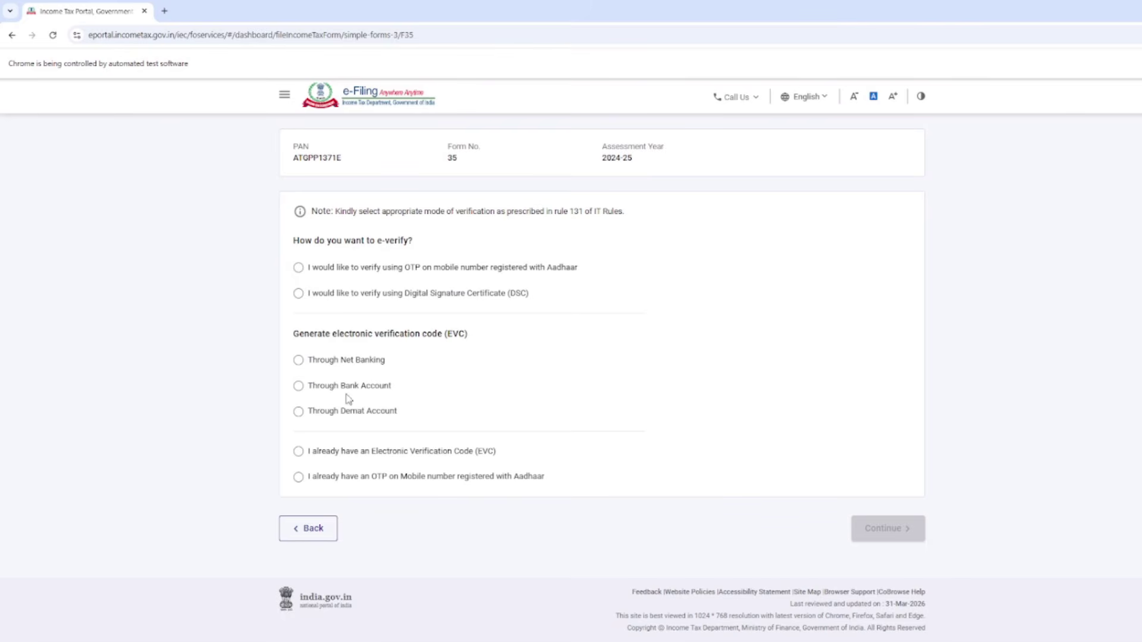
left_click(298, 267)
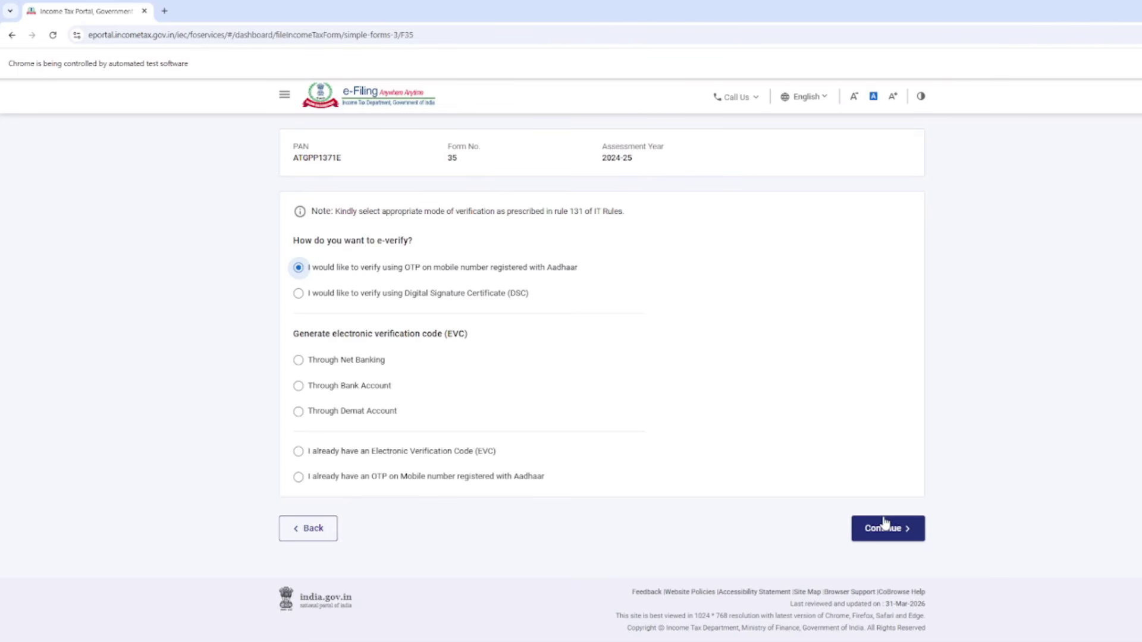
left_click(884, 524)
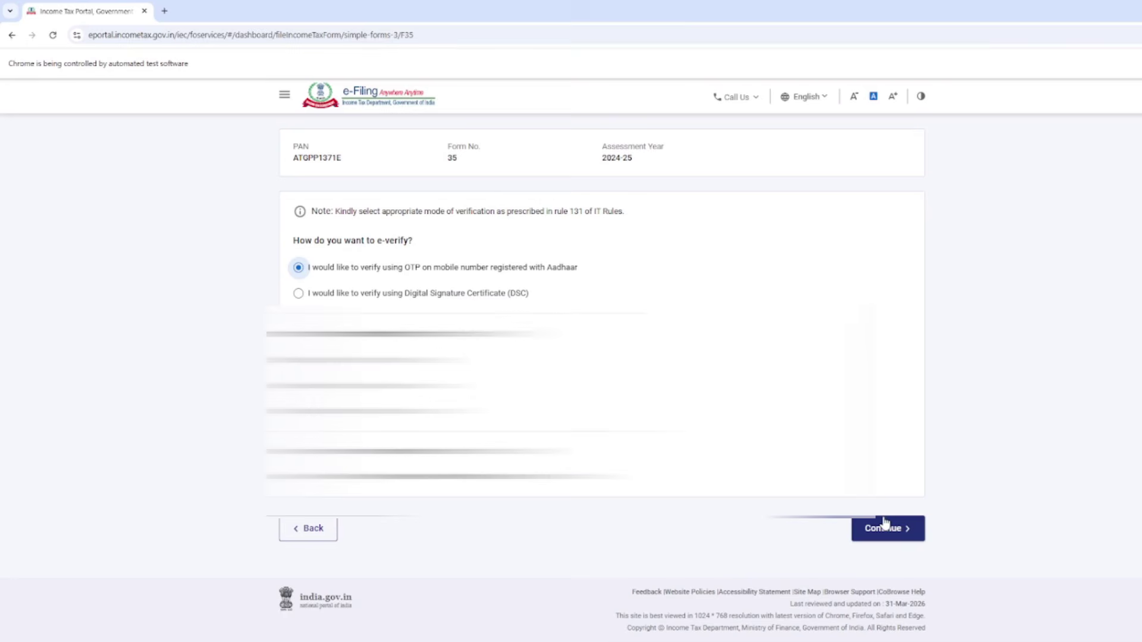